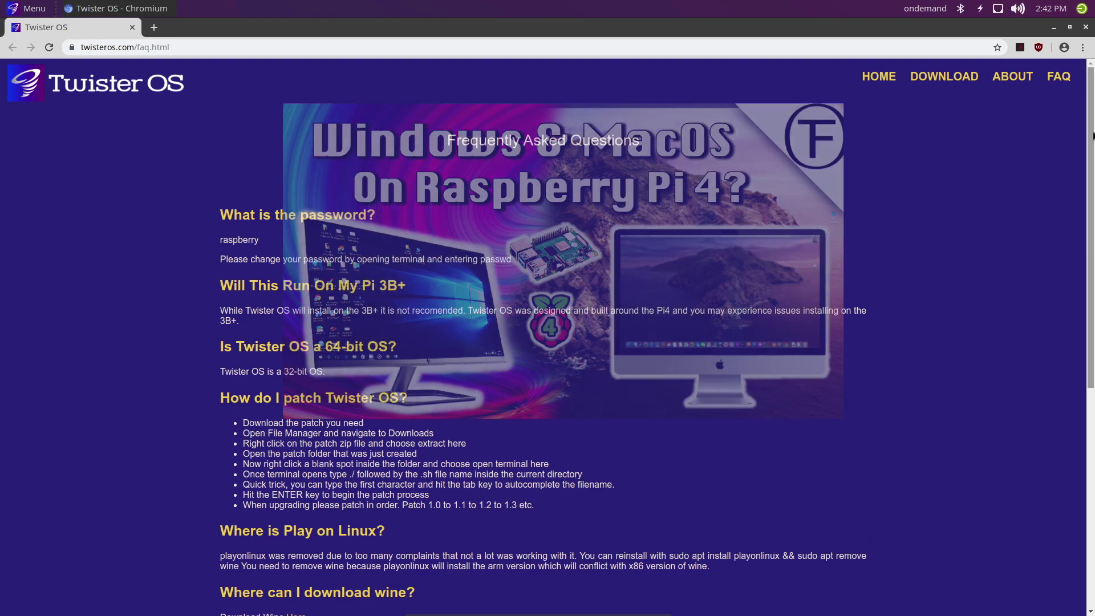
# - Scroll the twisteros.com FAQ to its last answers on Steam, Bluetooth audio and website problems
pyautogui.moveTo(1088, 137); pyautogui.dragTo(1092, 403)
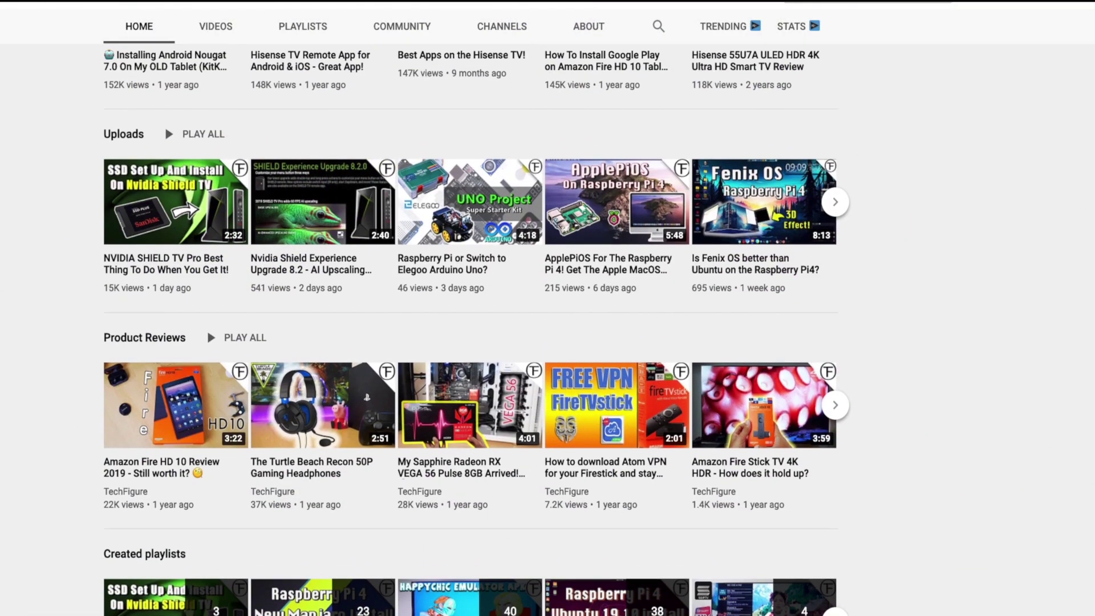
# - Subscribe to the TechFigure YouTube channel and bring up its notification bell options
pyautogui.scroll(3, 477, 329)
pyautogui.scroll(5, 476, 329)
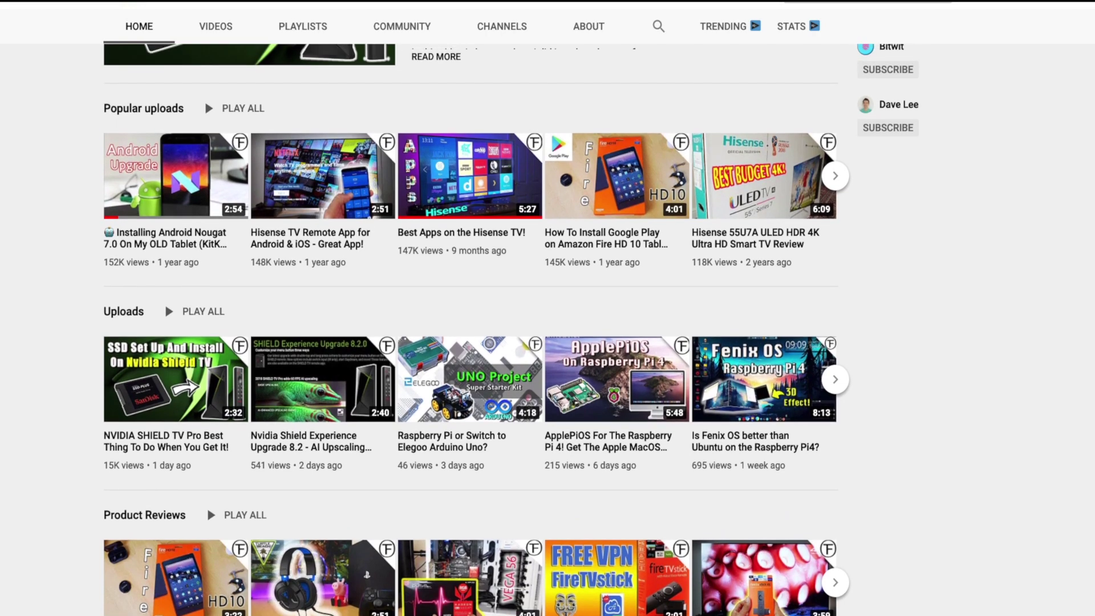
pyautogui.scroll(3, 476, 329)
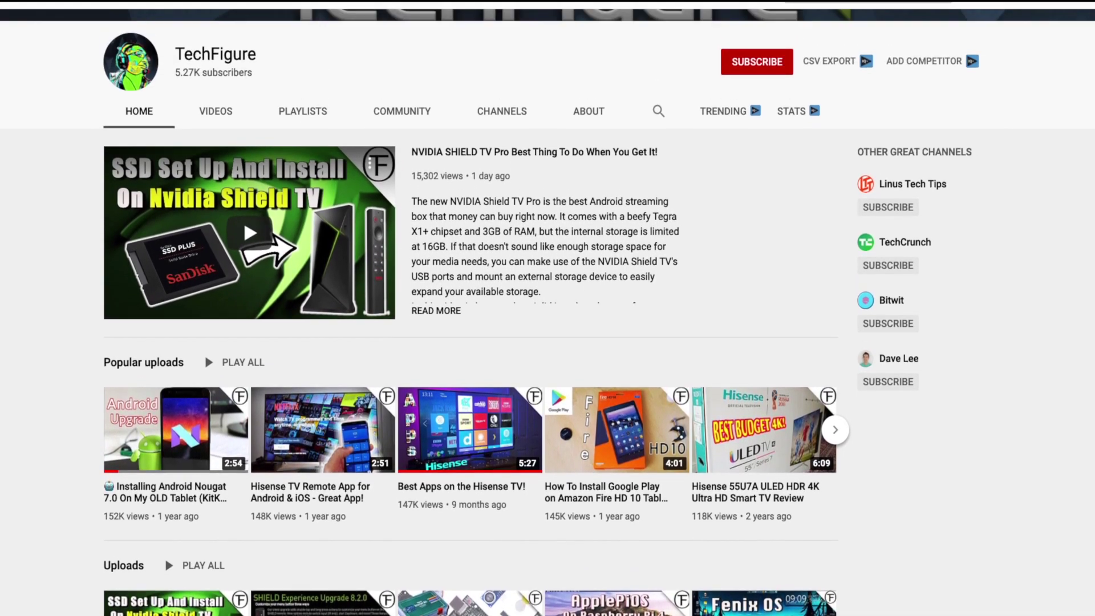
pyautogui.scroll(2, 1000, 194)
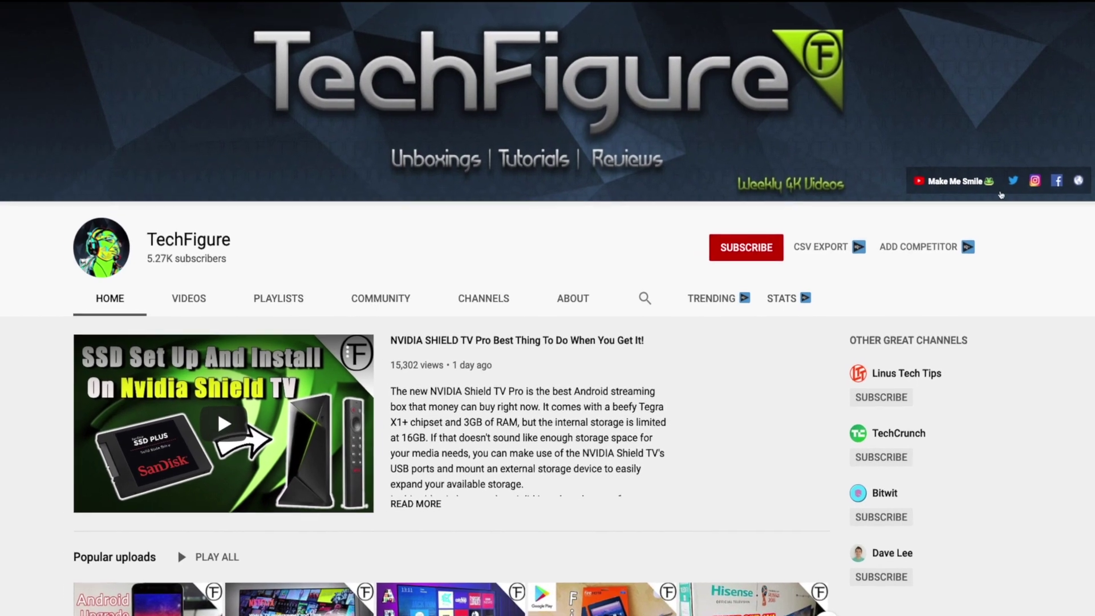
pyautogui.click(746, 247)
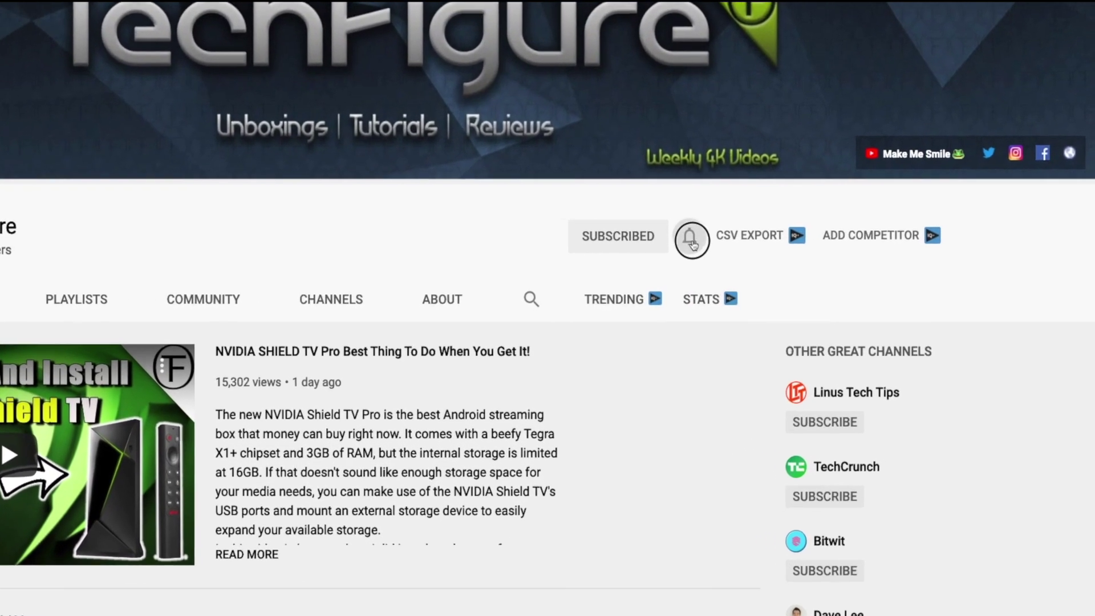
pyautogui.click(691, 241)
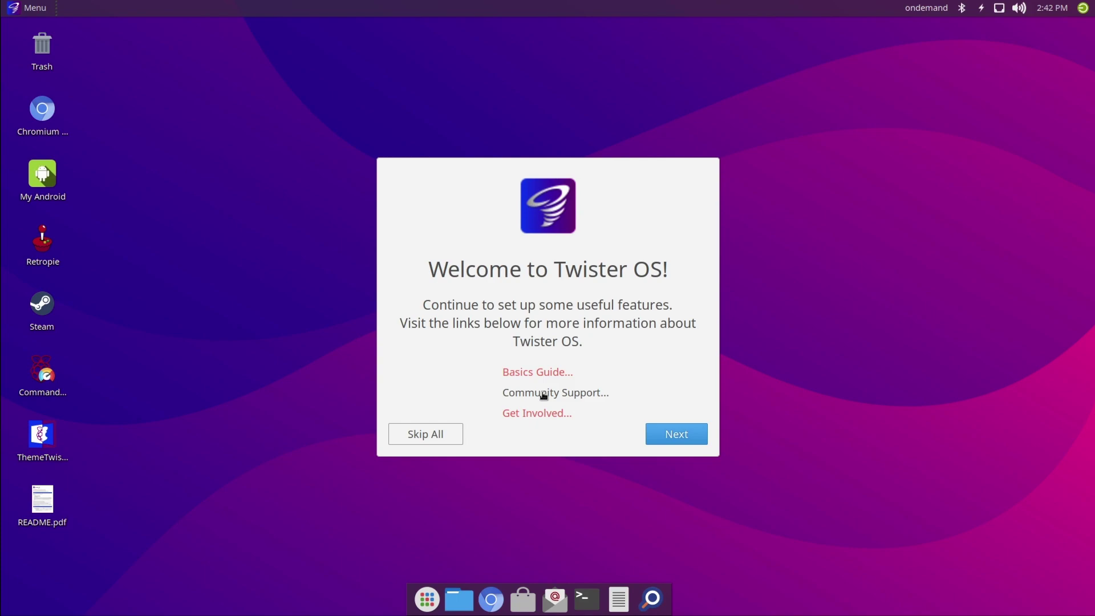
# - Visit Community Support, preview the theme grid without picking one, and finish the welcome wizard
pyautogui.click(543, 394)
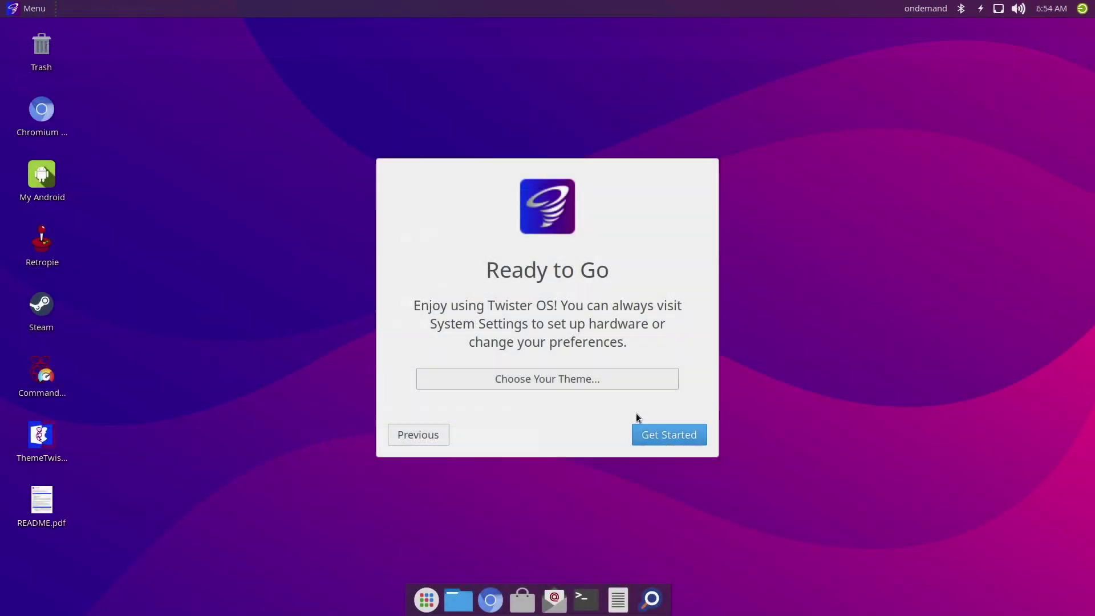
pyautogui.click(602, 379)
pyautogui.click(666, 402)
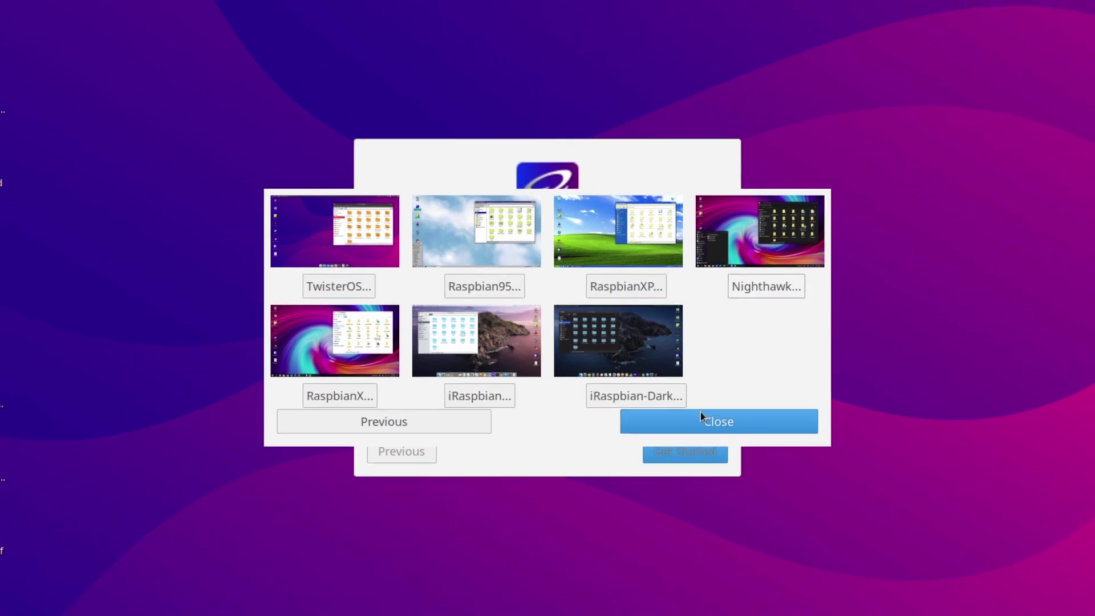
pyautogui.click(680, 410)
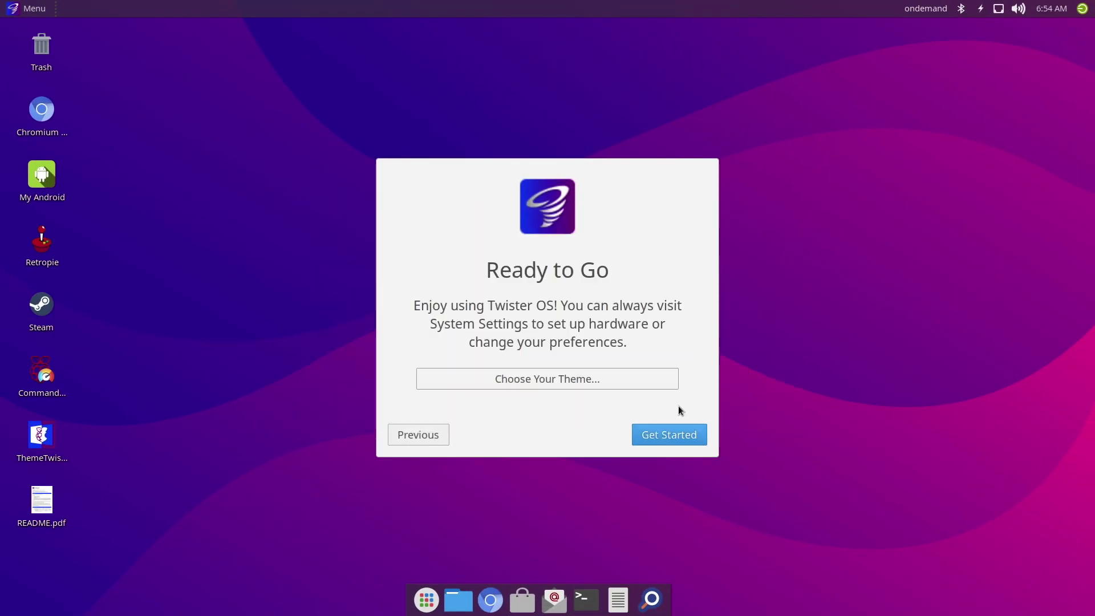
pyautogui.click(671, 435)
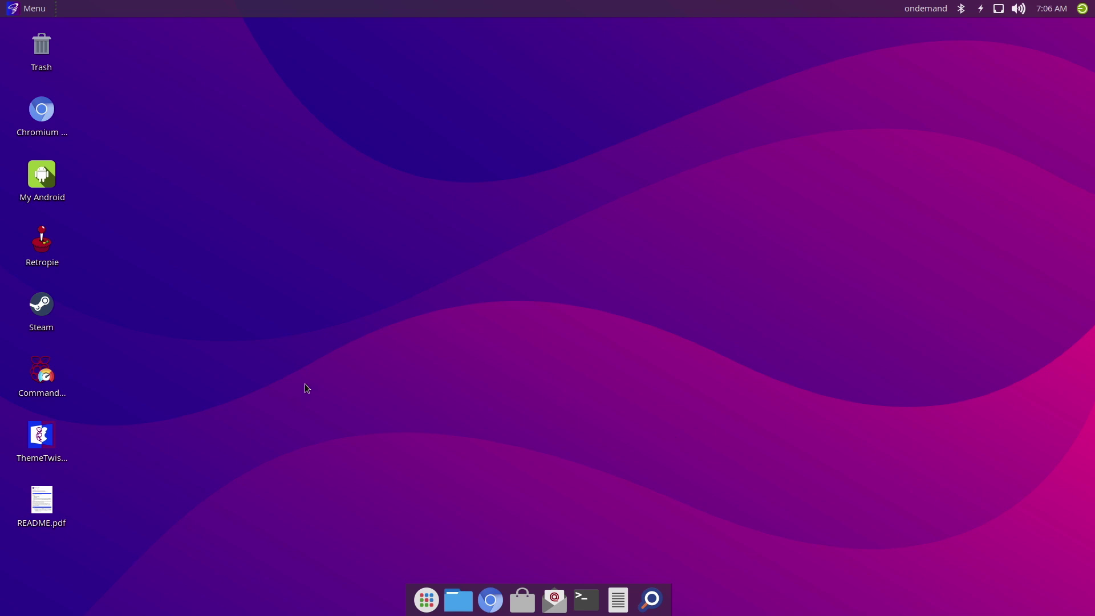
pyautogui.click(1082, 8)
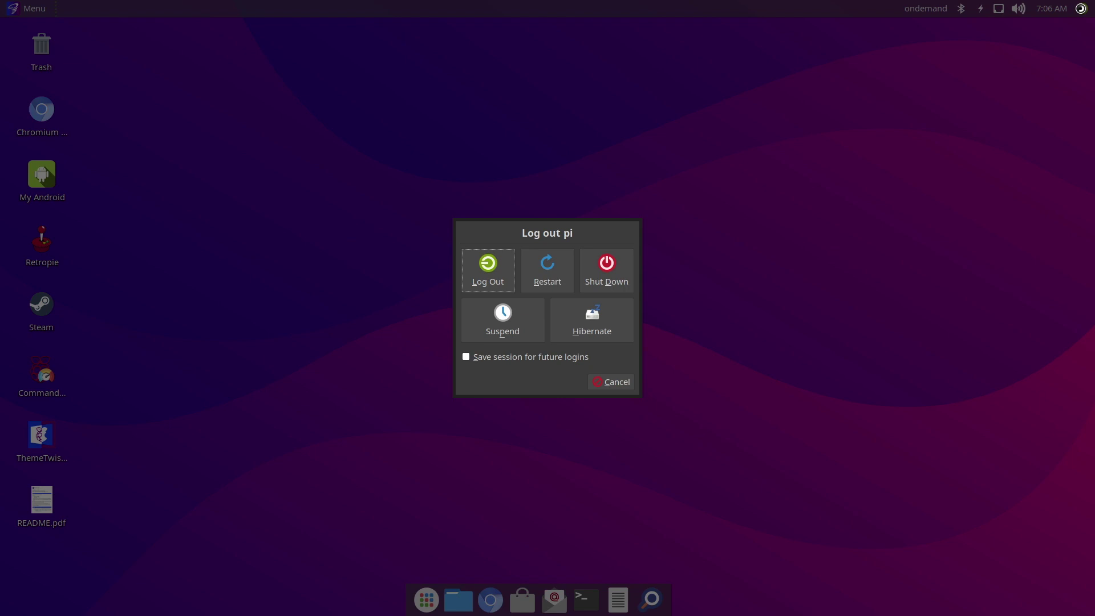
pyautogui.click(617, 381)
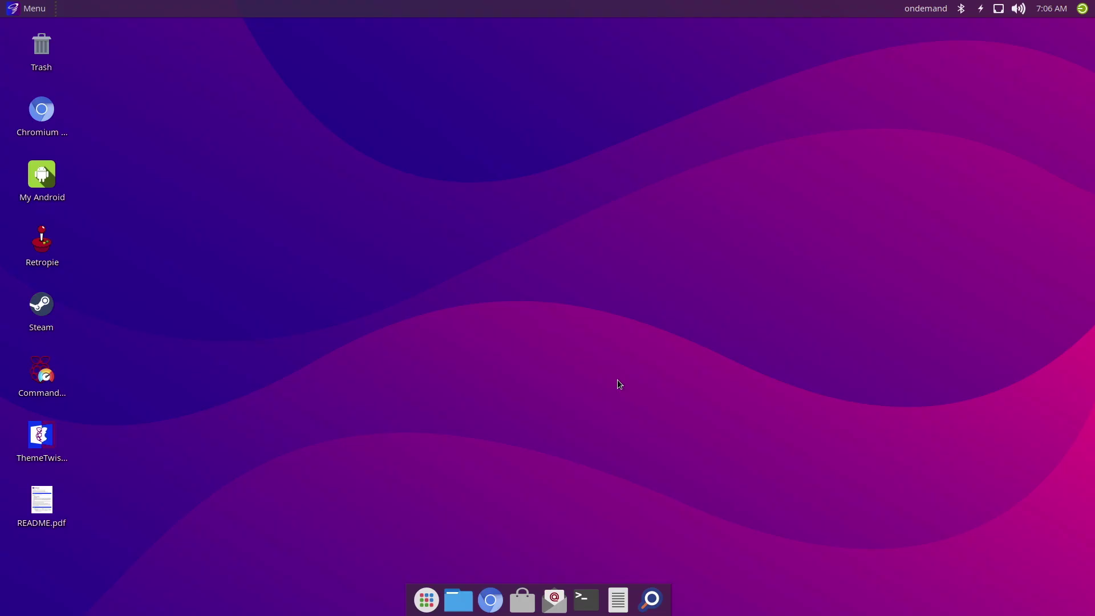
pyautogui.click(1050, 8)
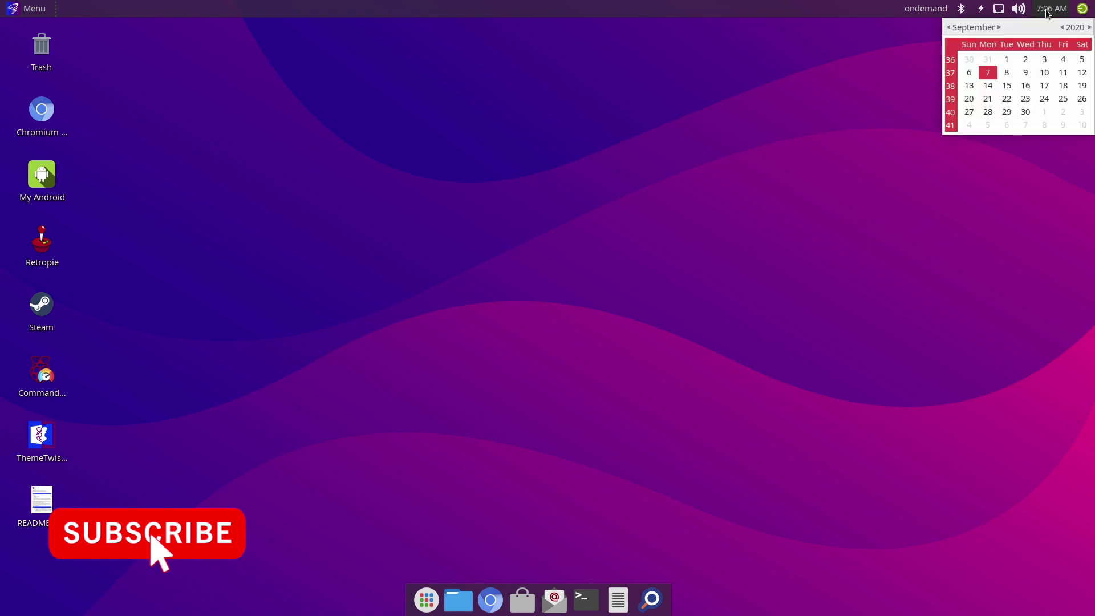
pyautogui.click(1023, 11)
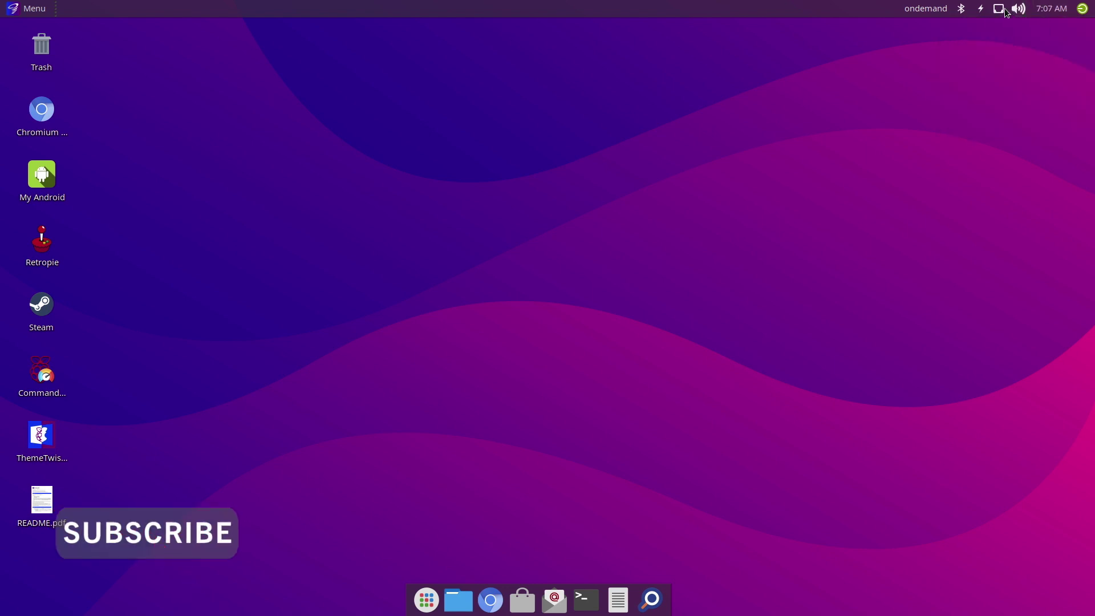
pyautogui.click(998, 11)
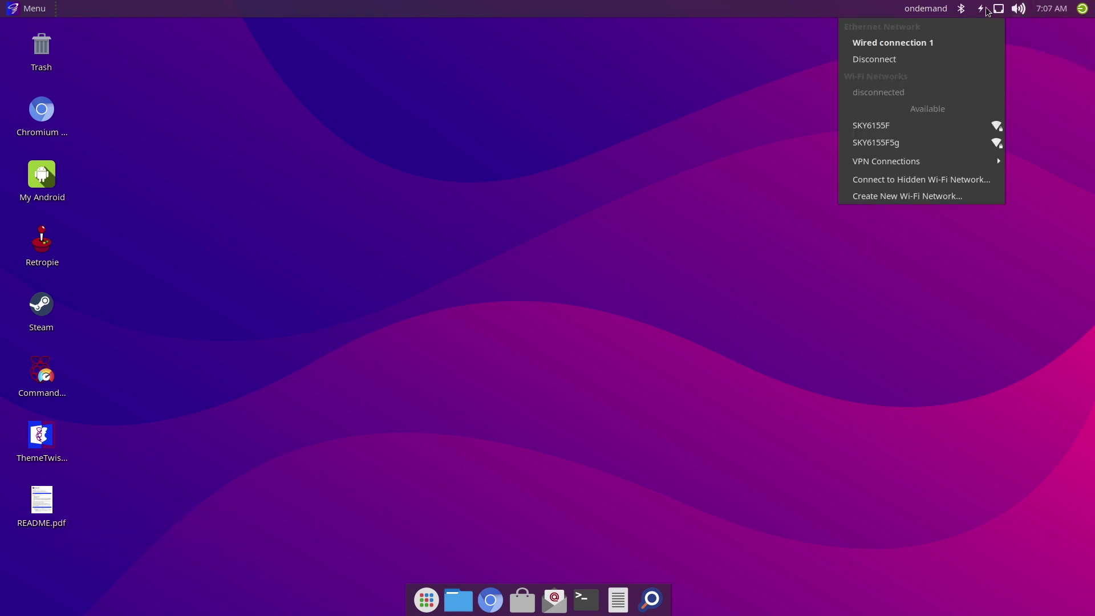
pyautogui.click(982, 10)
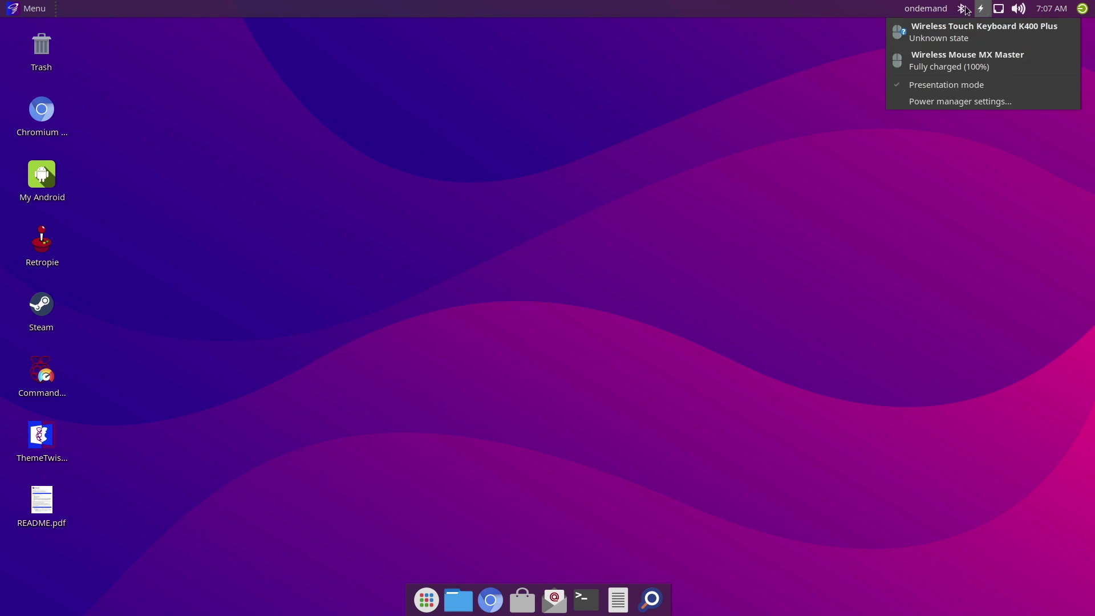
pyautogui.rightClick(962, 10)
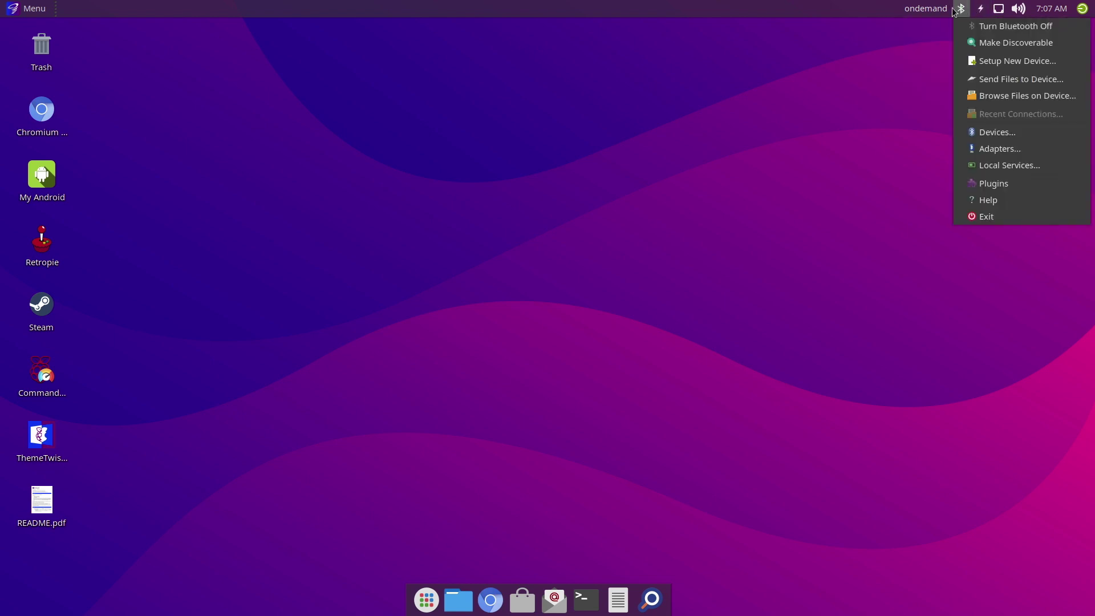
pyautogui.click(935, 10)
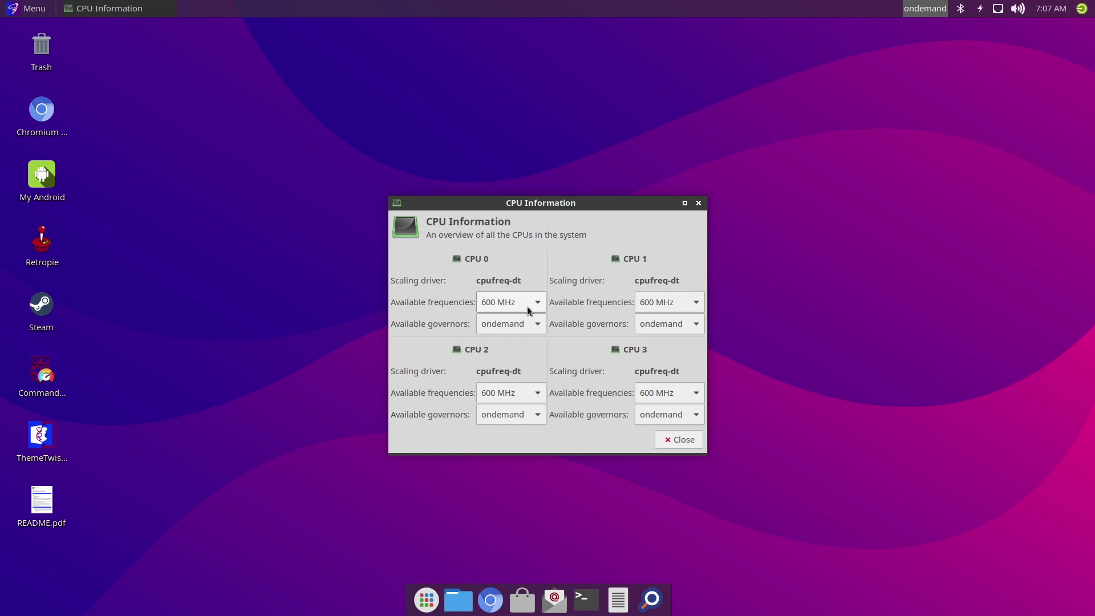
pyautogui.click(685, 442)
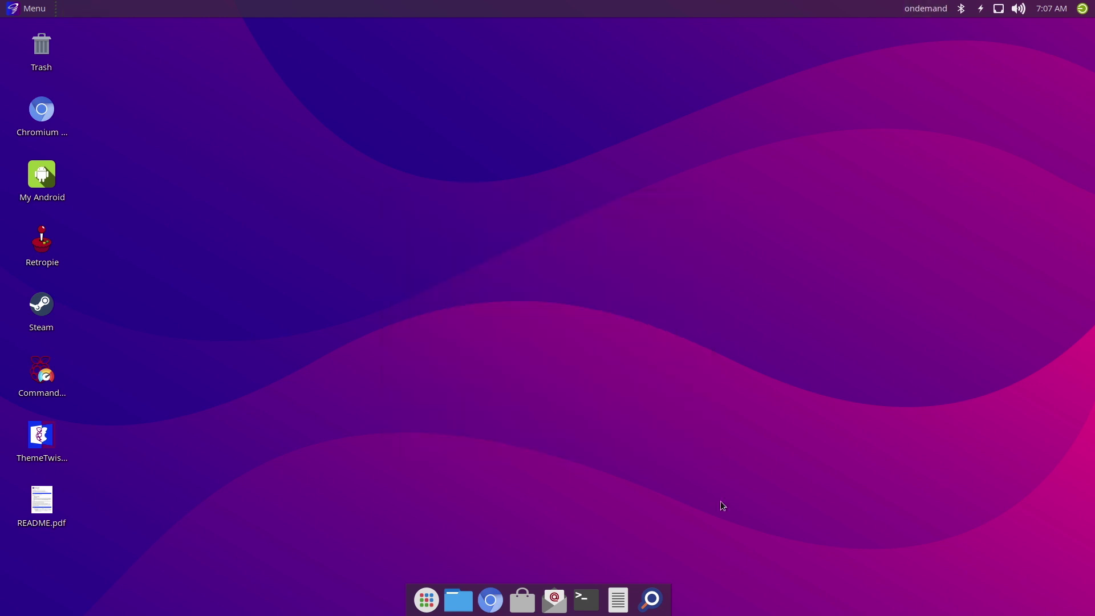
pyautogui.click(652, 600)
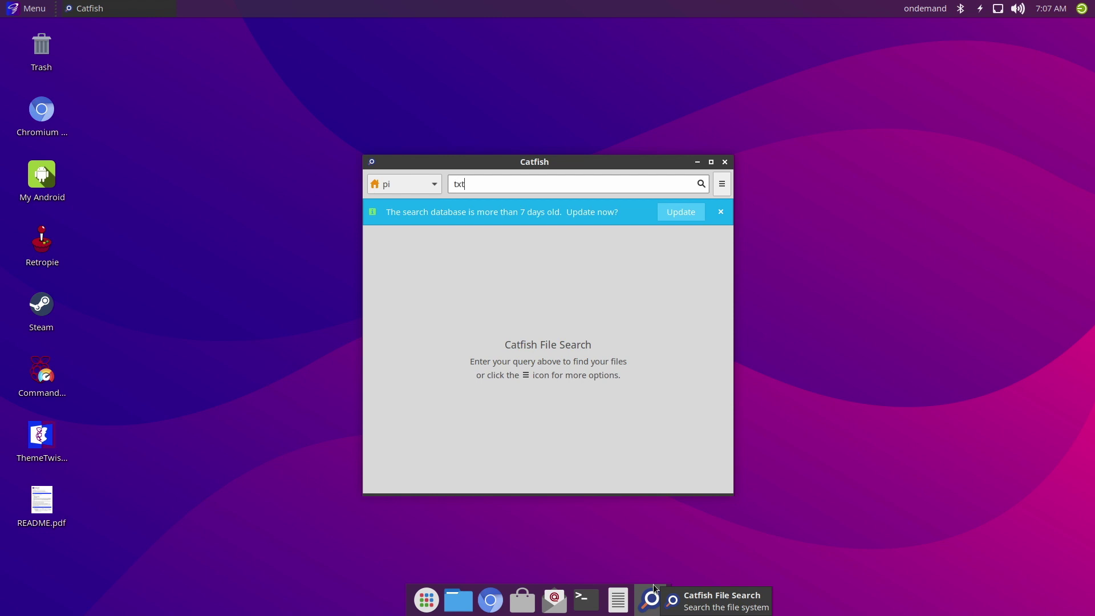
pyautogui.write('txt')
pyautogui.press('Return')
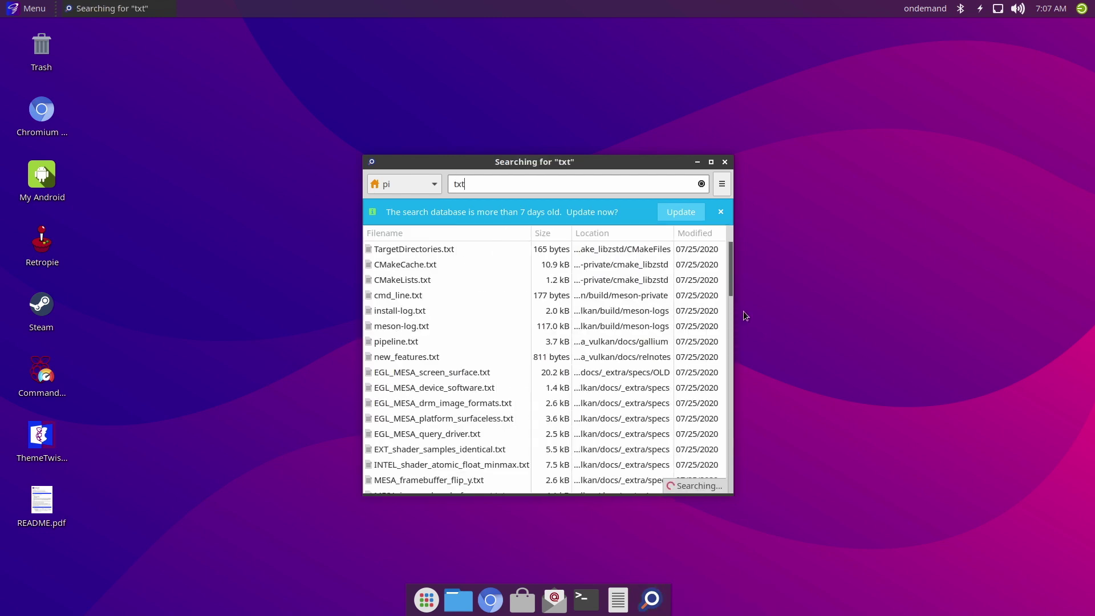
pyautogui.click(725, 162)
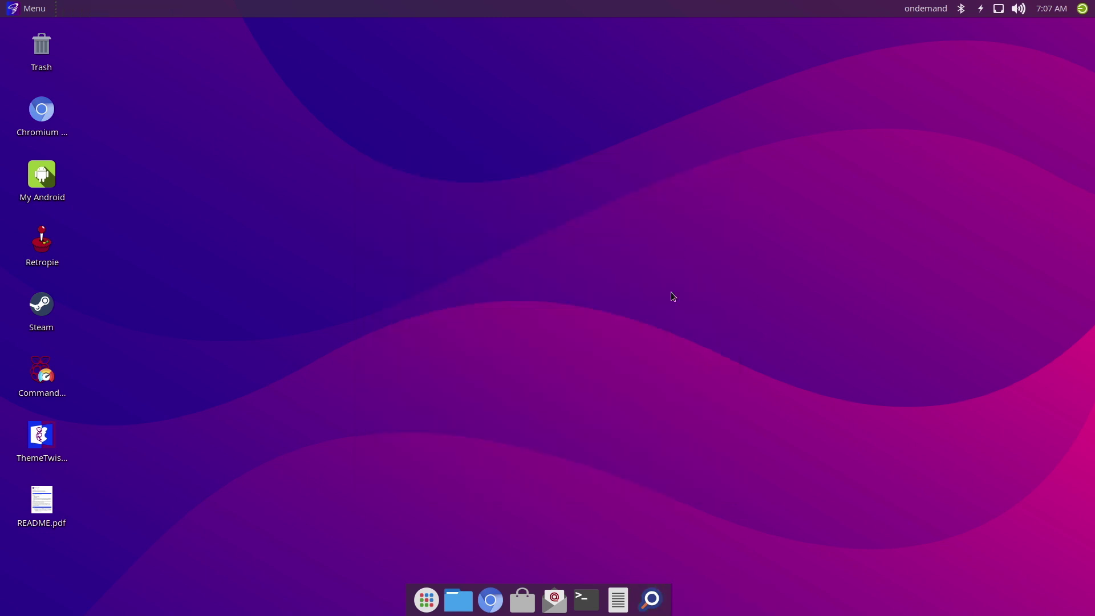
pyautogui.click(618, 599)
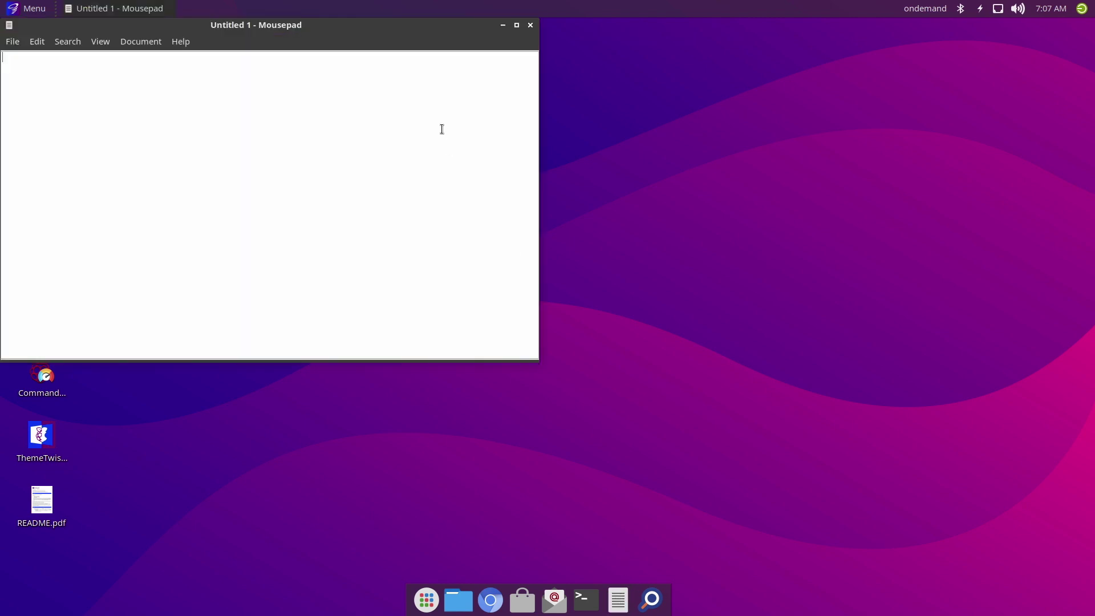
pyautogui.write('trjutryu')
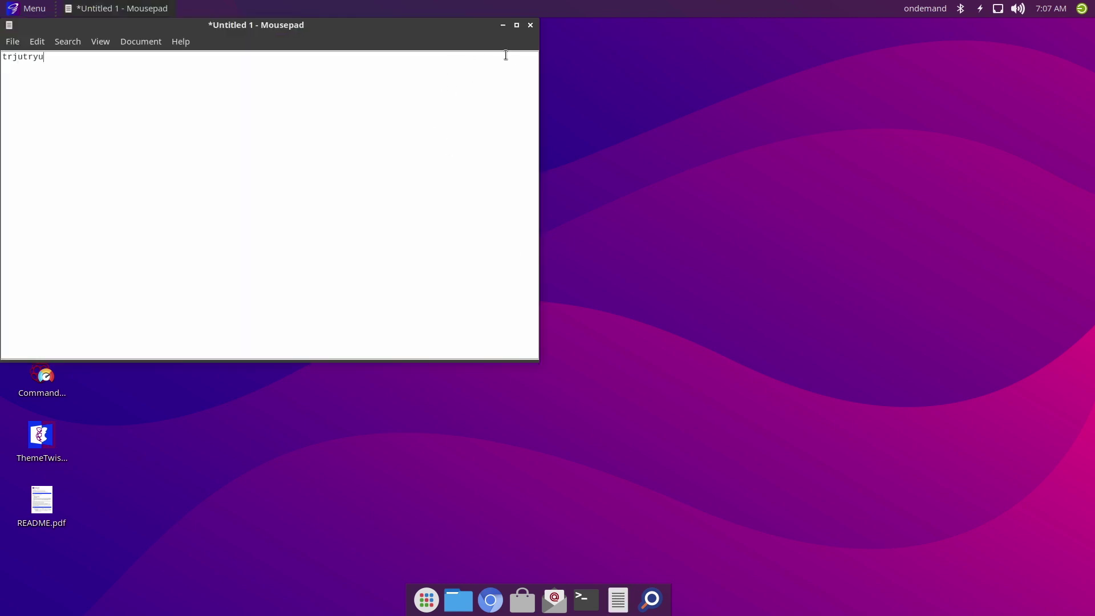
pyautogui.click(598, 604)
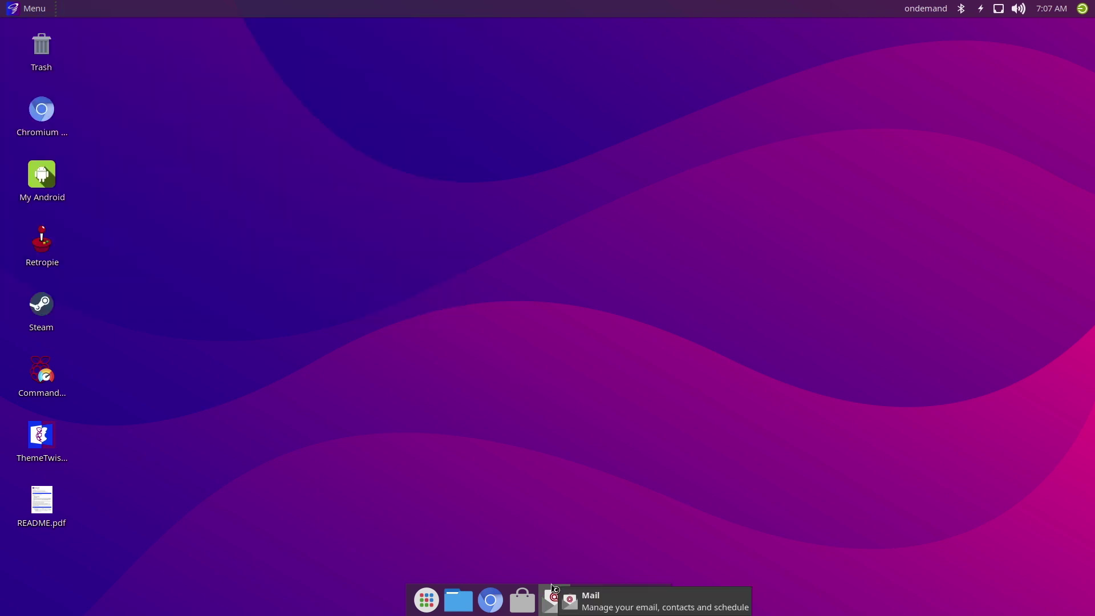
pyautogui.click(551, 585)
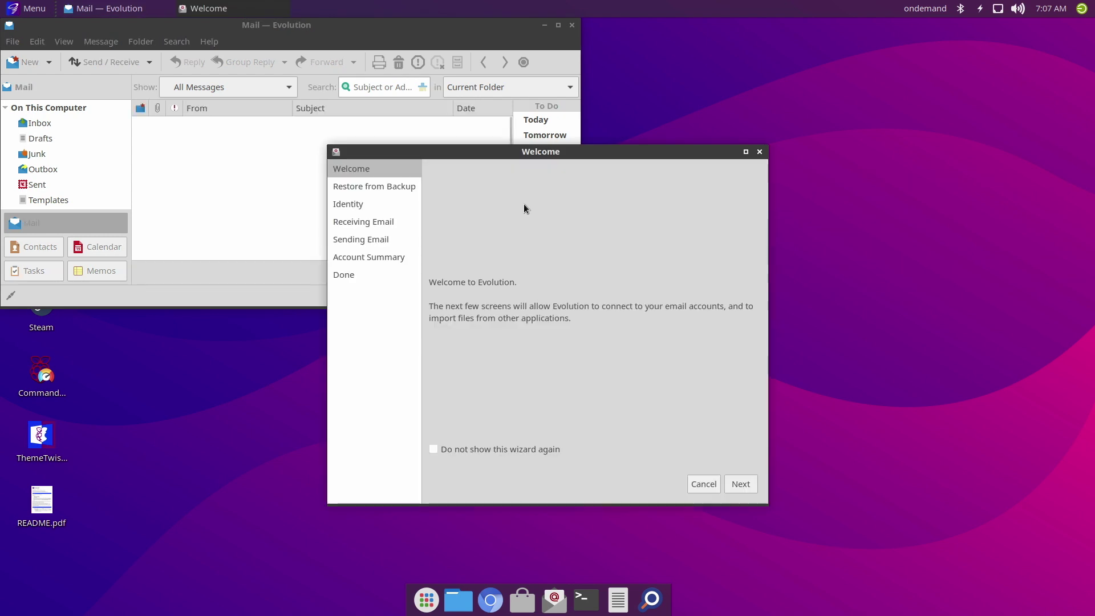
pyautogui.click(760, 151)
pyautogui.click(571, 26)
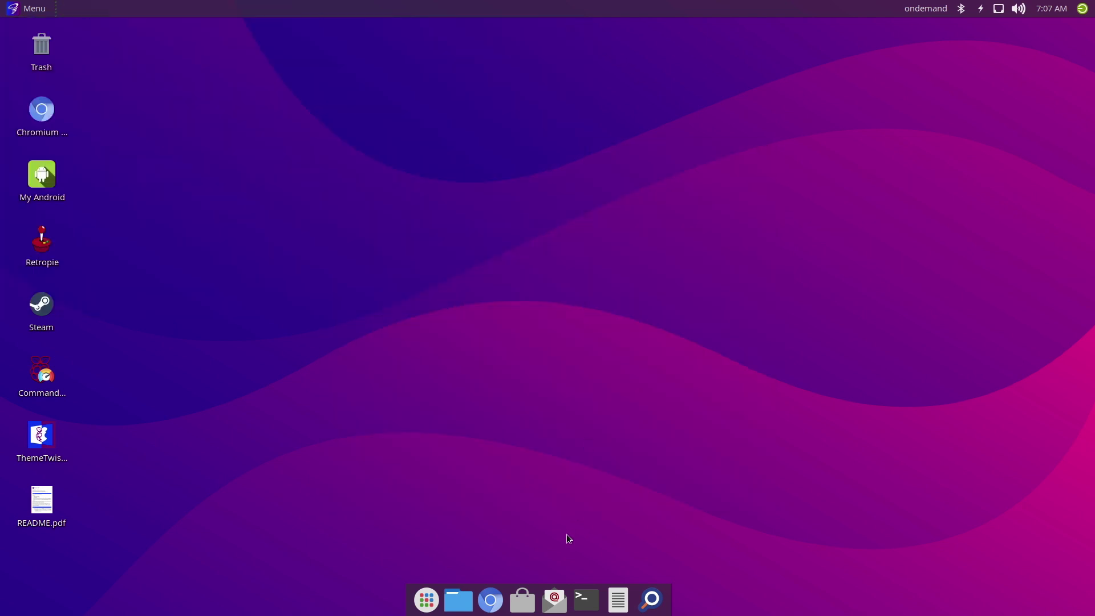
pyautogui.click(523, 594)
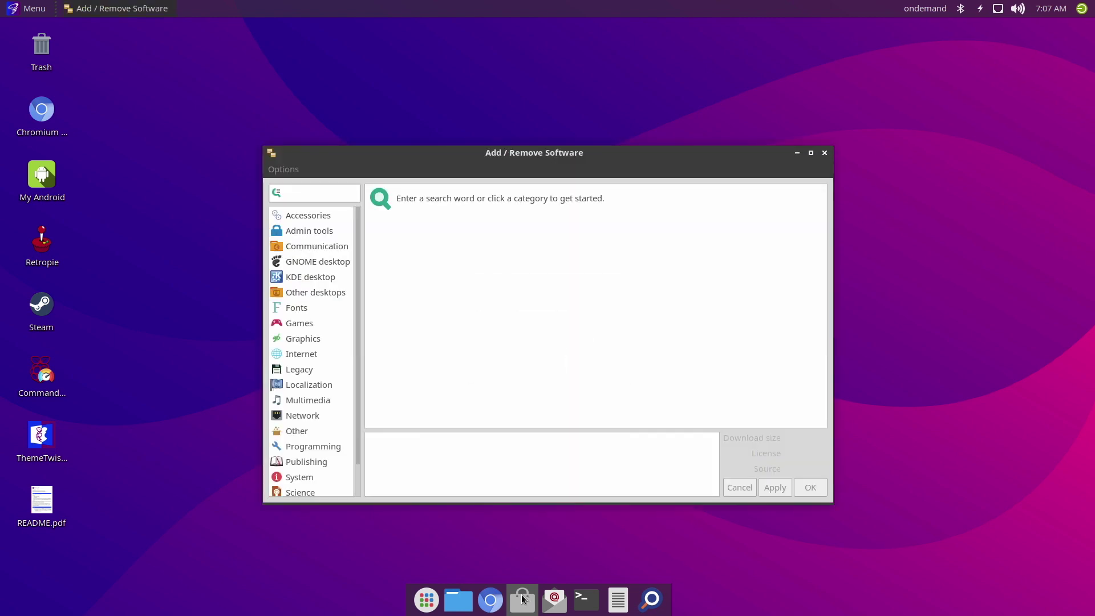
pyautogui.click(326, 228)
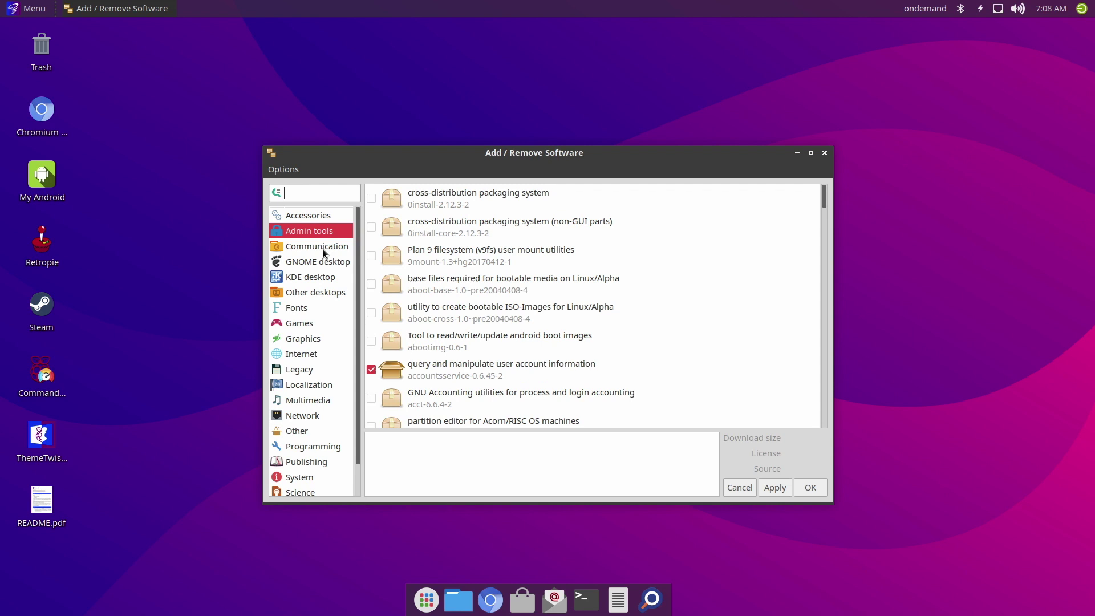
pyautogui.click(300, 323)
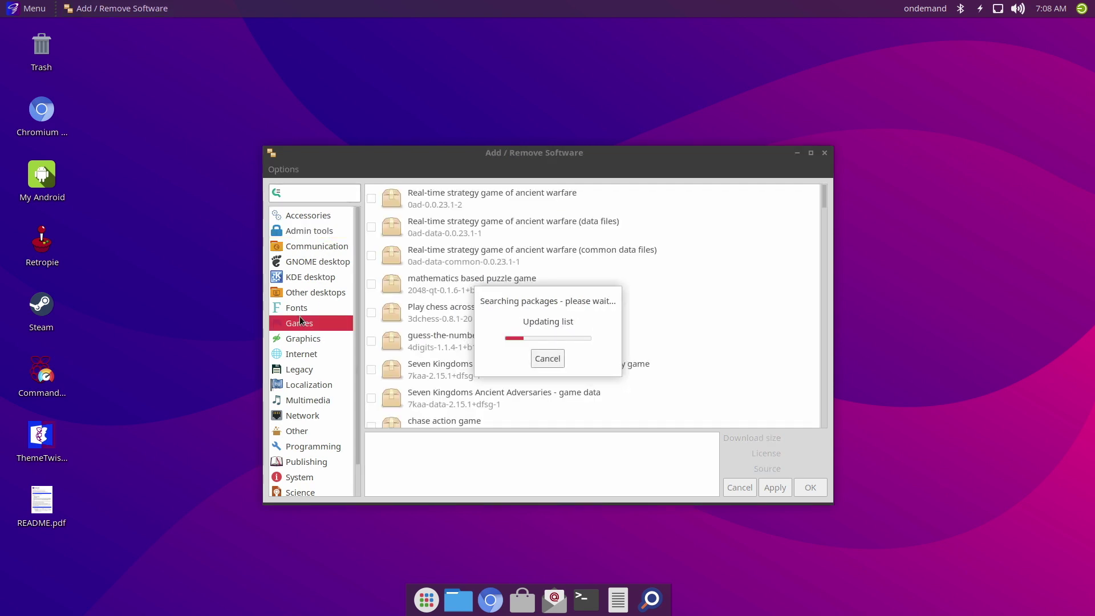
pyautogui.hotkey('alt', 'F4')
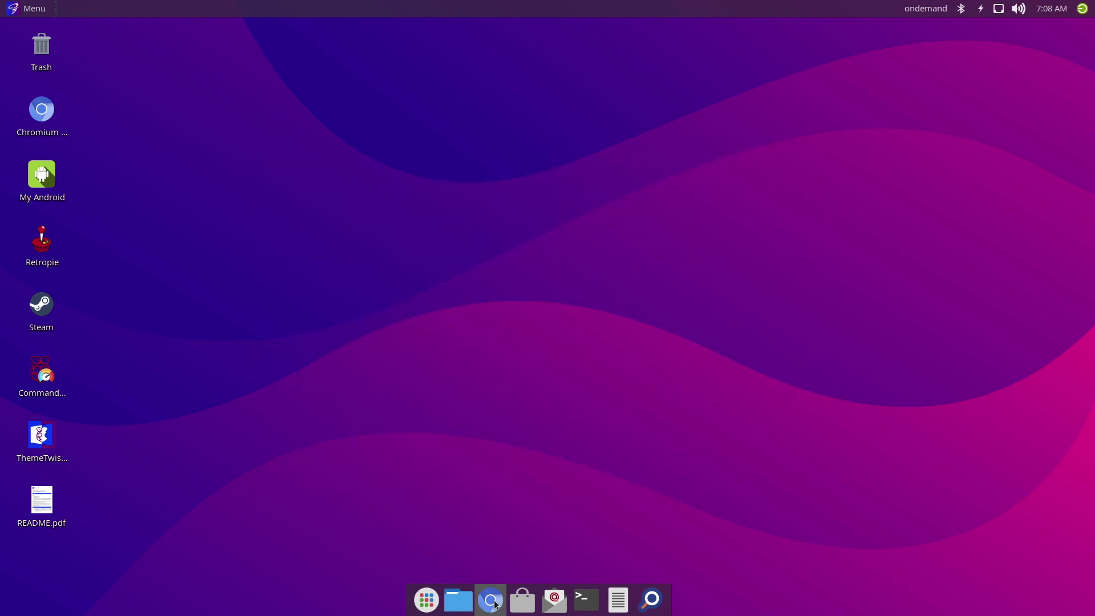
# - Open Chromium, bring up the YouTube video's playback settings, then close the window with Alt+F4
pyautogui.click(491, 600)
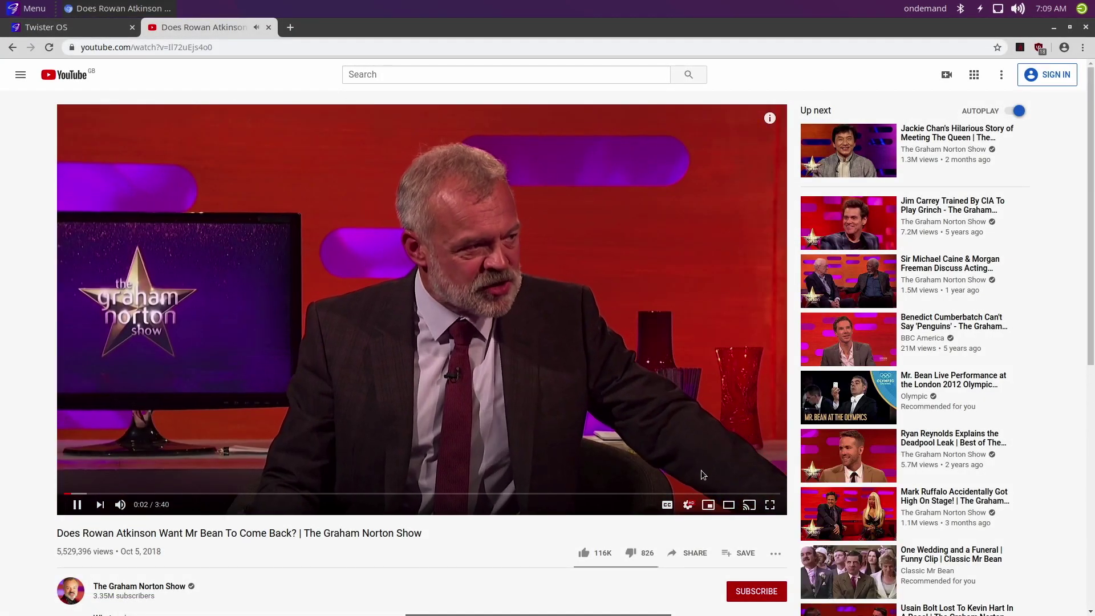
pyautogui.click(687, 505)
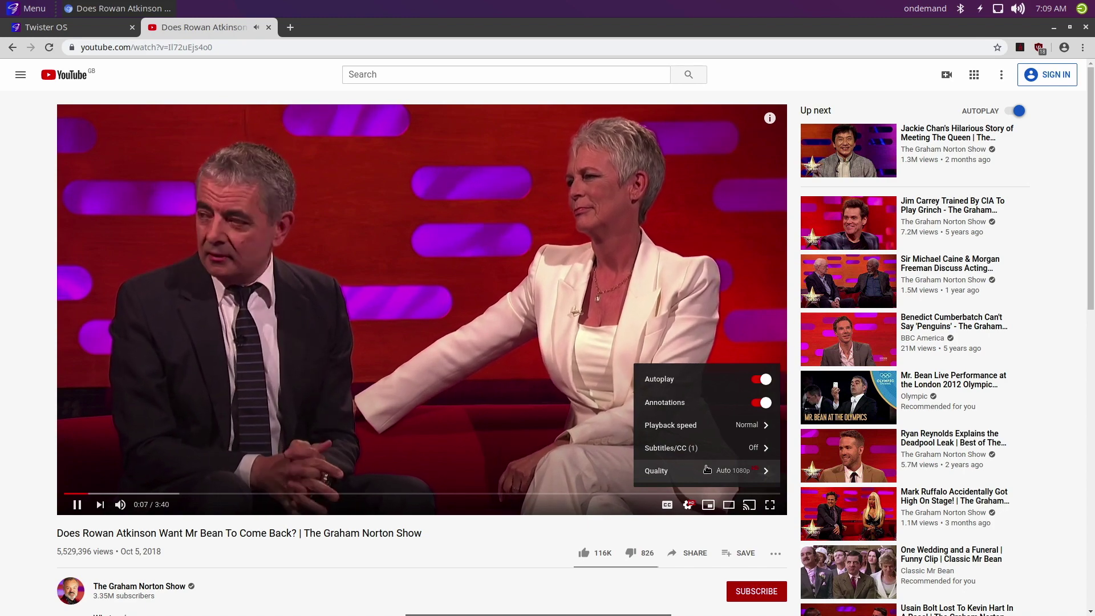
pyautogui.hotkey('alt', 'F4')
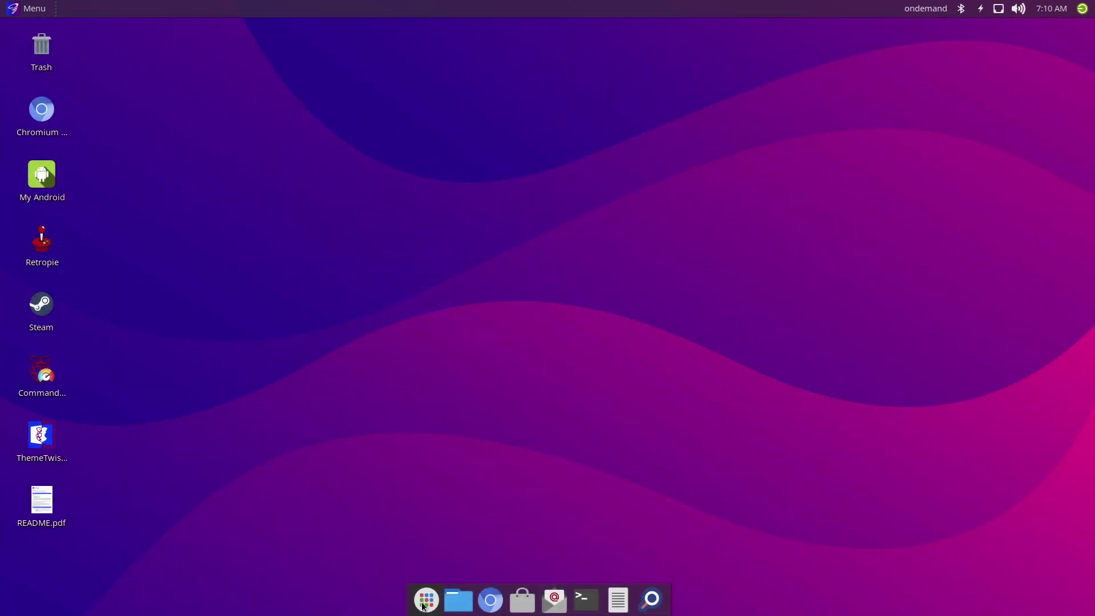
pyautogui.click(426, 599)
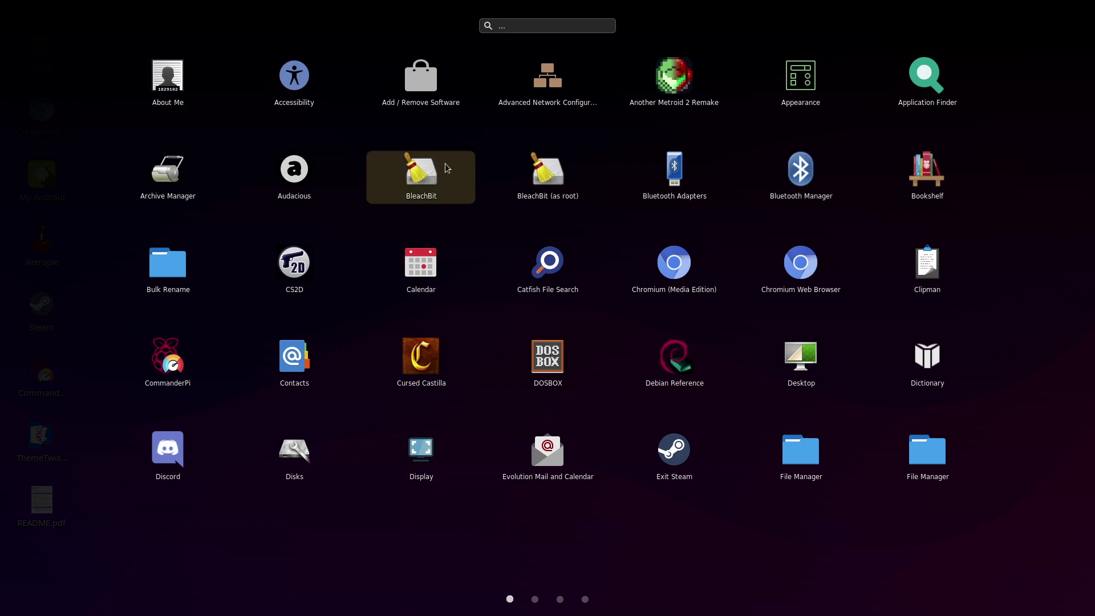
pyautogui.click(534, 599)
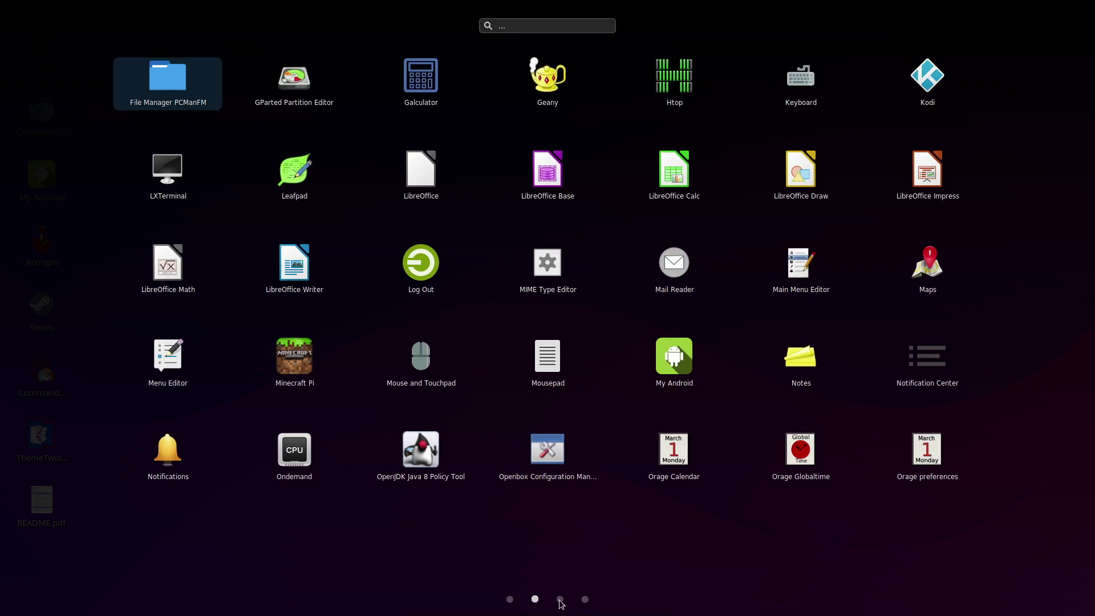
pyautogui.click(560, 600)
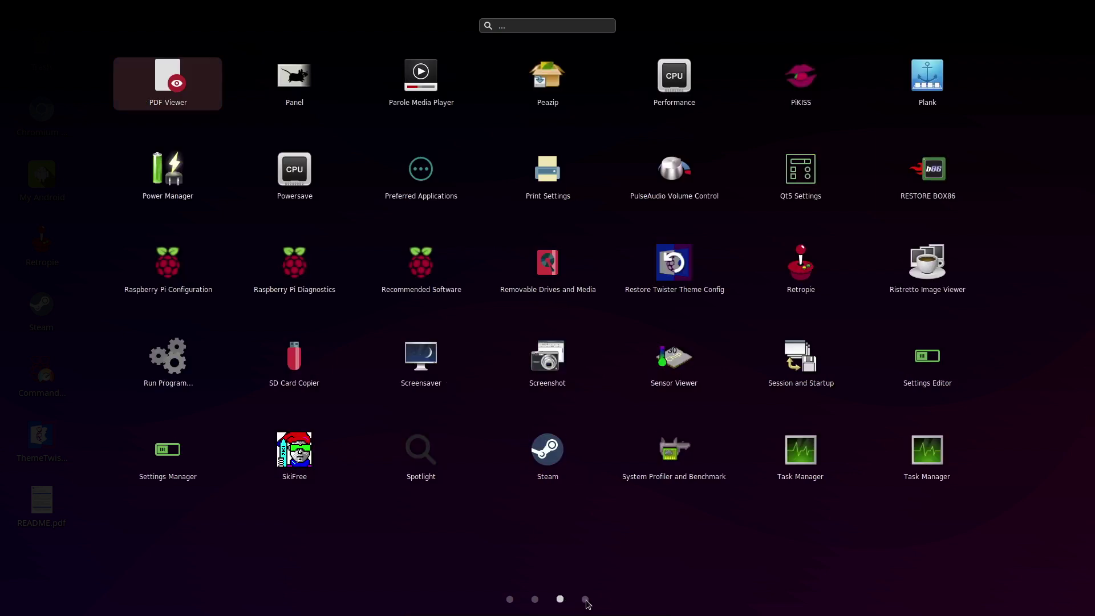
pyautogui.click(585, 599)
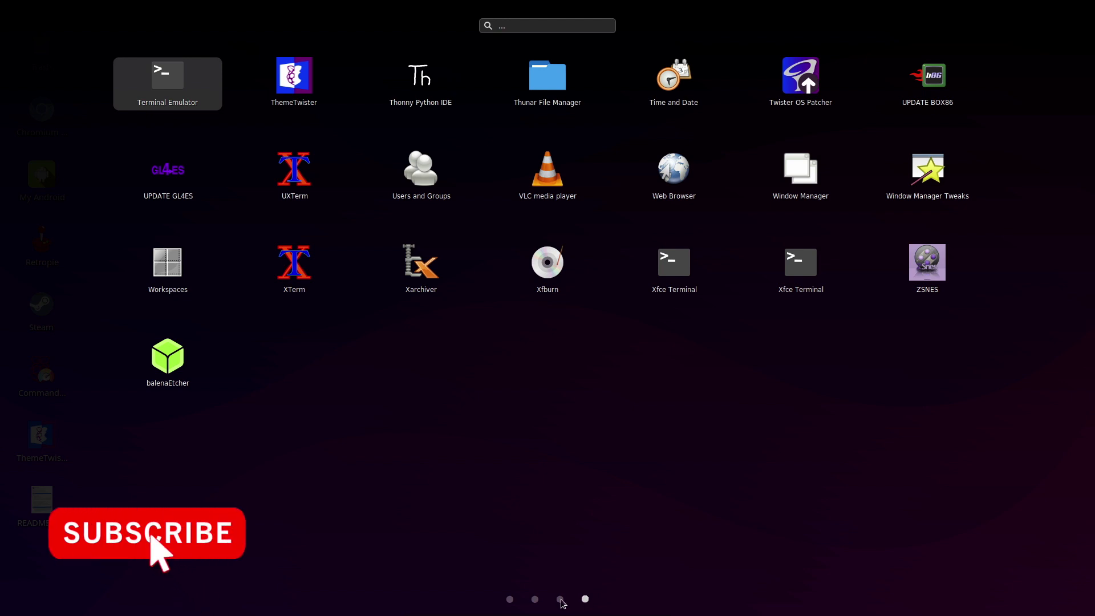
pyautogui.click(561, 601)
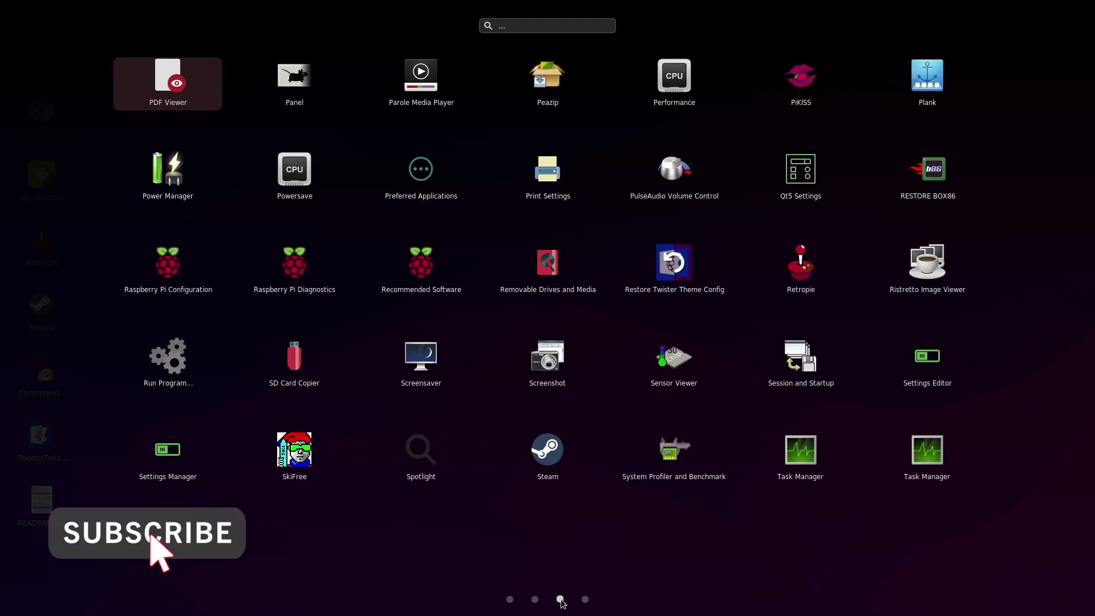
pyautogui.click(575, 513)
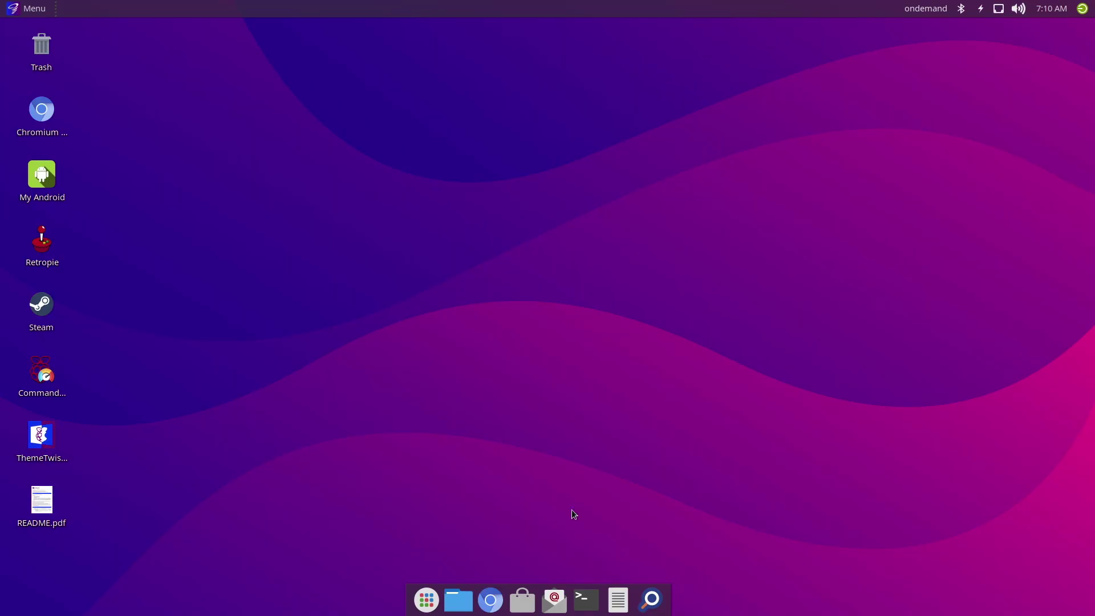
# - Launch Commander Pi, dismiss the update notice, and check the CPU, Bootloader and Network info
pyautogui.doubleClick(37, 365)
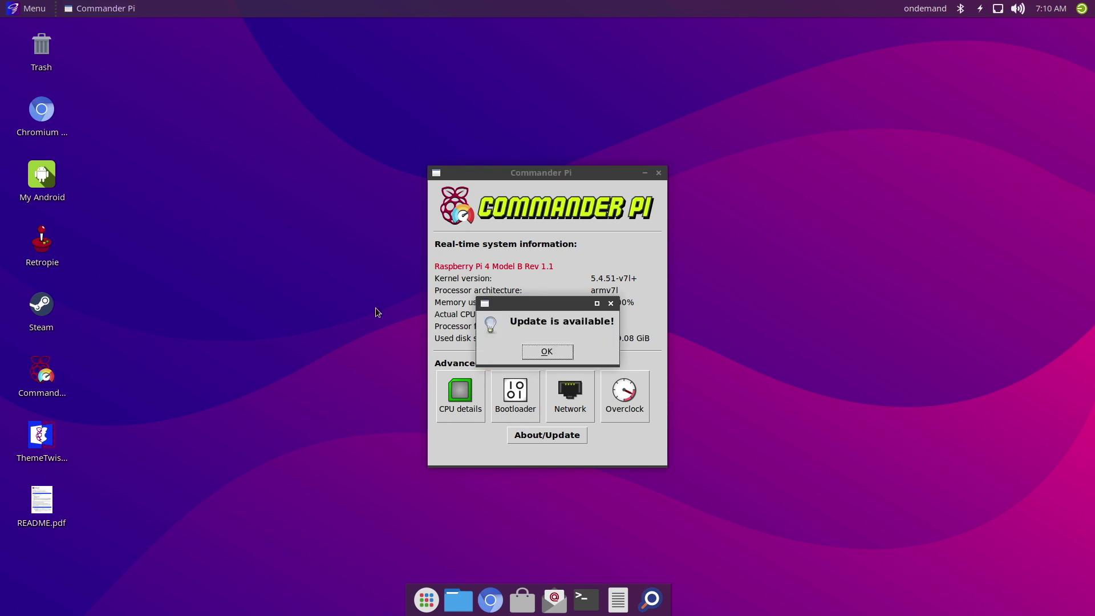
pyautogui.click(547, 352)
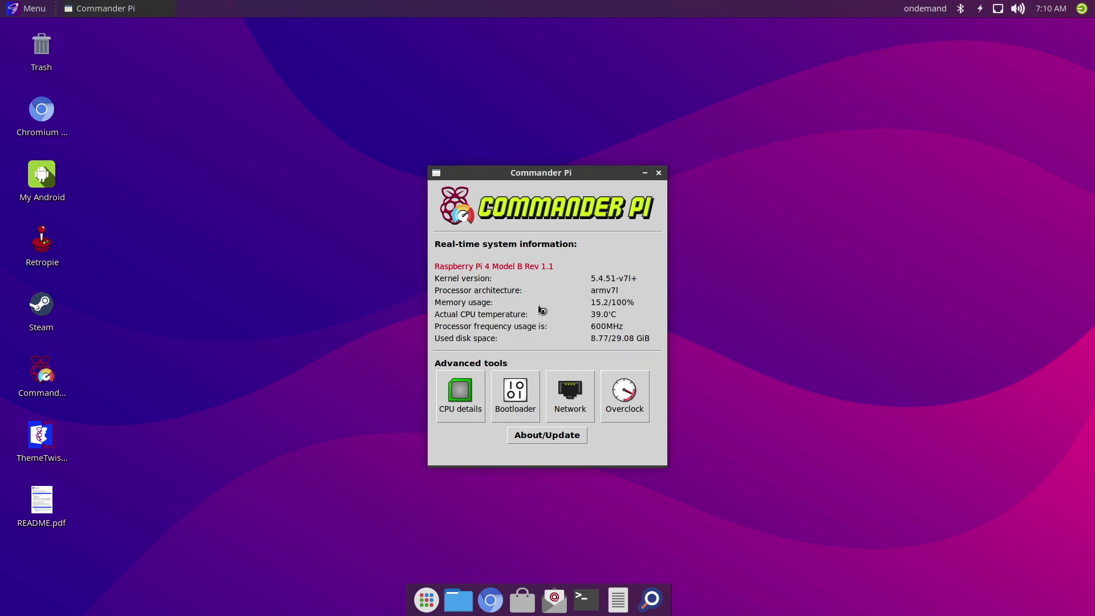
pyautogui.click(463, 391)
pyautogui.press('Escape')
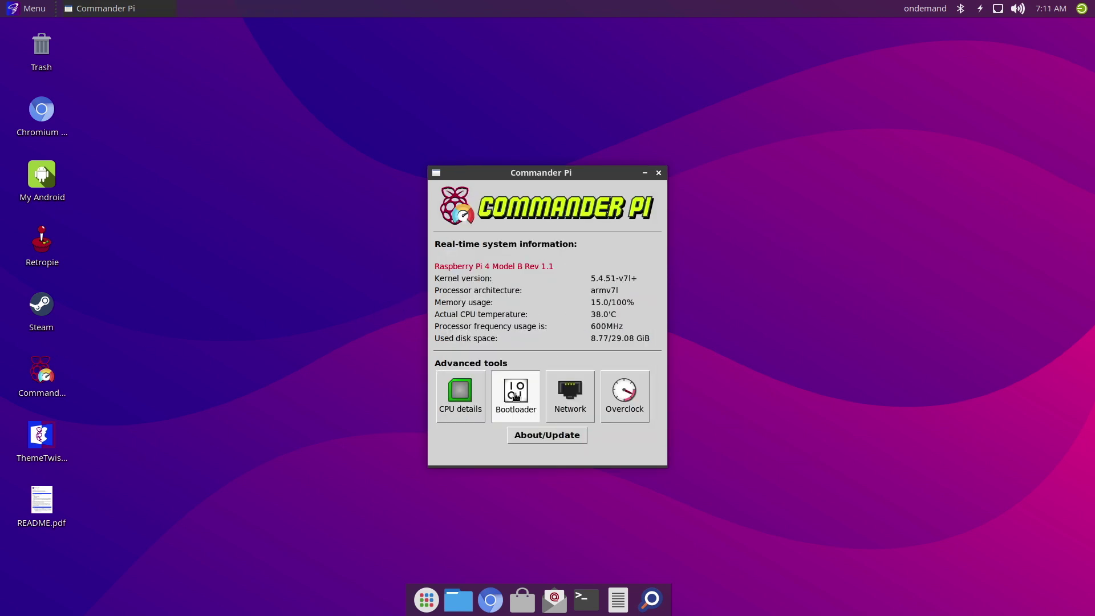
pyautogui.click(516, 391)
pyautogui.press('Escape')
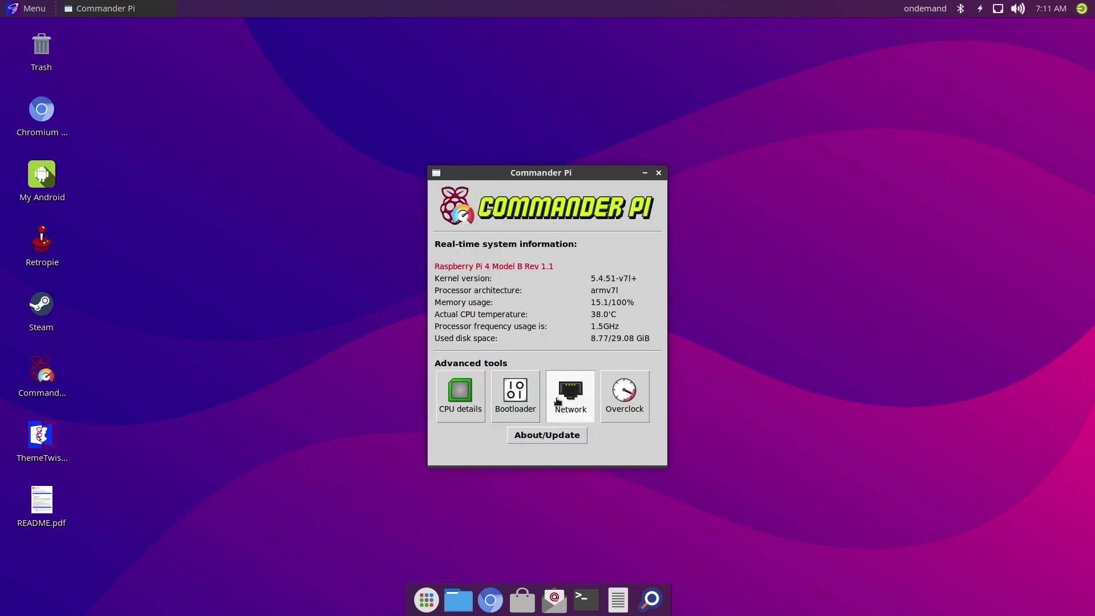
pyautogui.click(559, 401)
pyautogui.press('Escape')
# - Overclock to CPU 2000, GPU 600, voltage 6, apply with reboot, confirm, and close Commander Pi
pyautogui.click(624, 408)
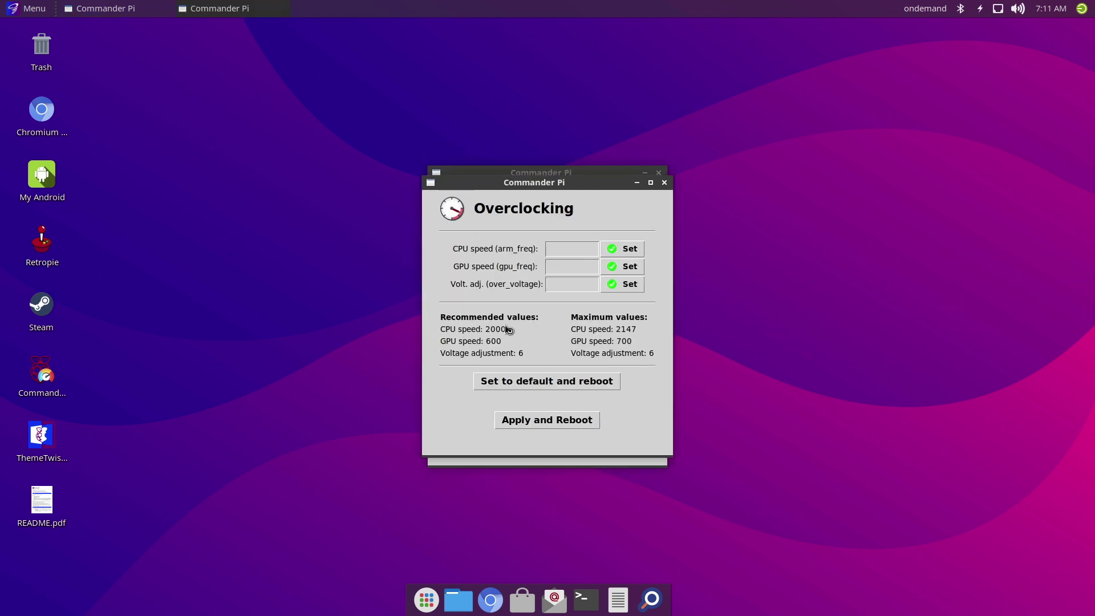
pyautogui.click(561, 250)
pyautogui.write('2000')
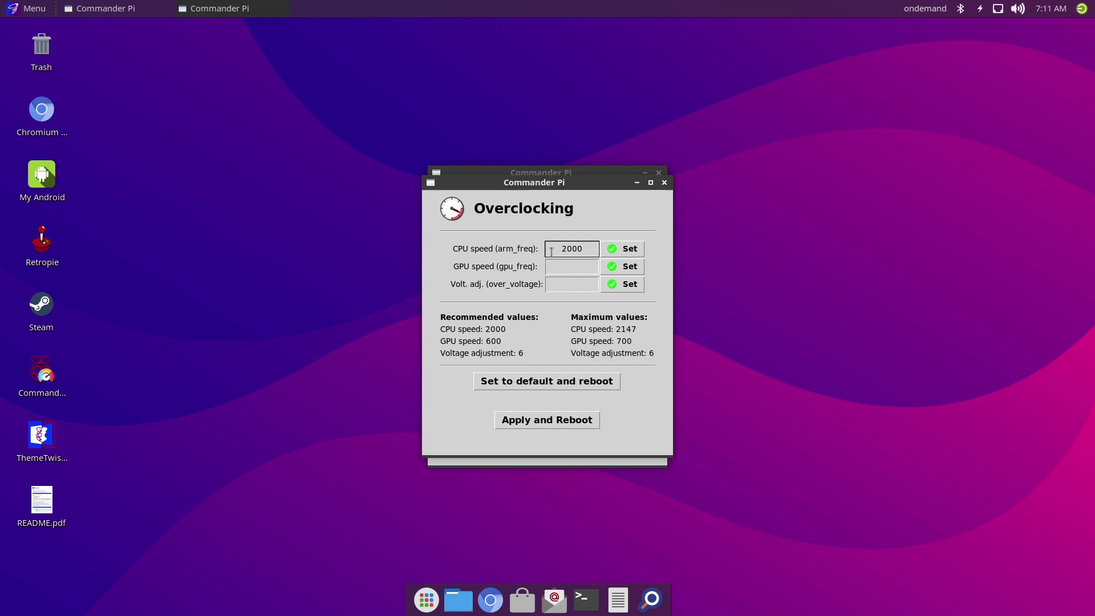
pyautogui.click(573, 265)
pyautogui.write('6')
pyautogui.click(564, 283)
pyautogui.write('6')
pyautogui.click(520, 420)
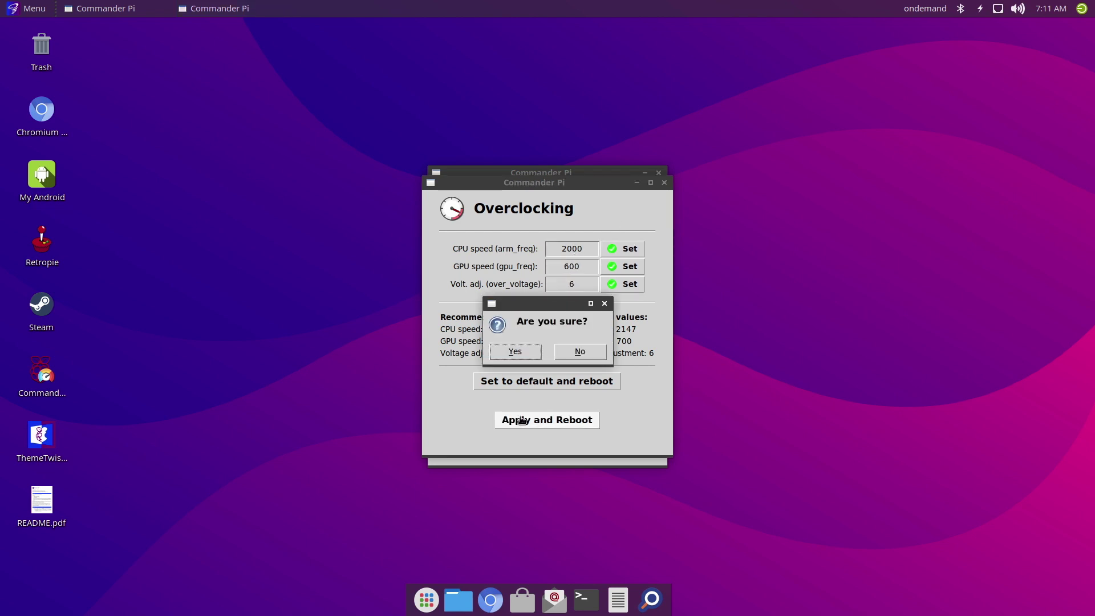
pyautogui.click(514, 351)
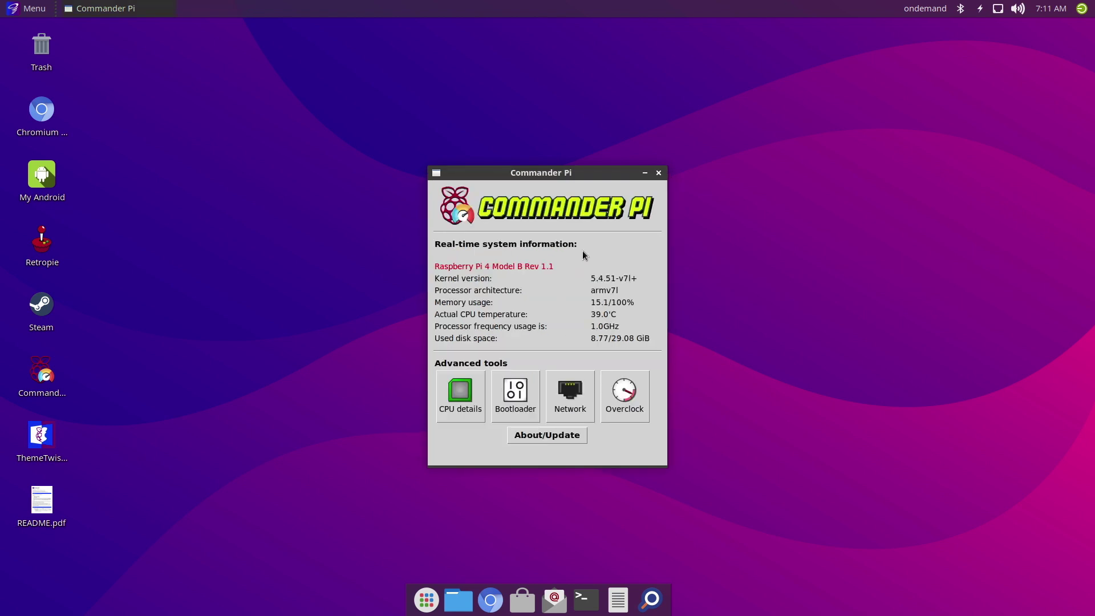
pyautogui.click(658, 173)
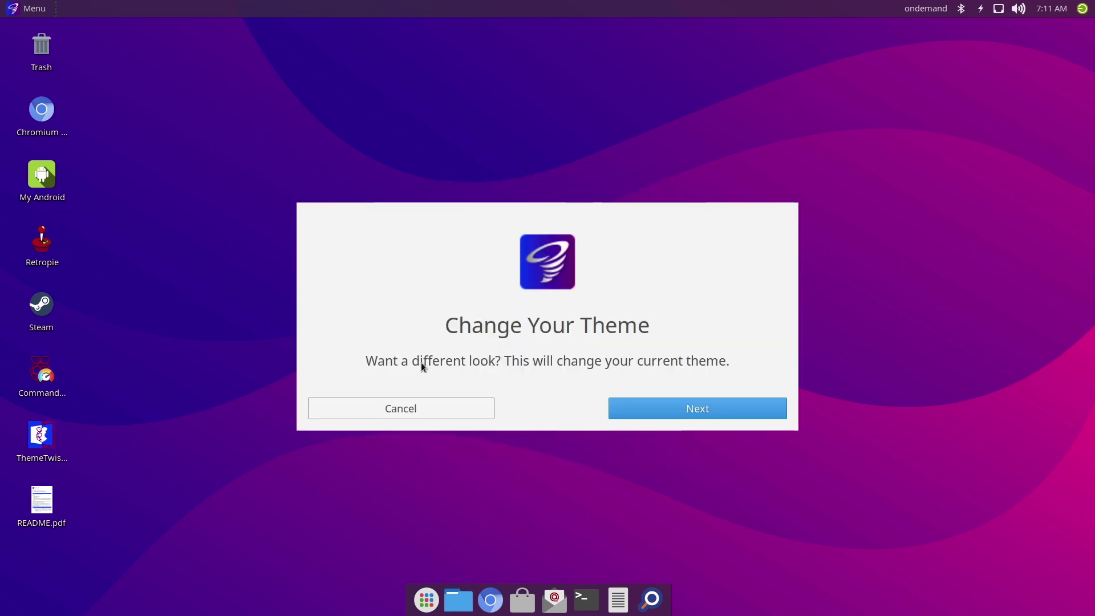
# - Advance ThemeTwister to the theme grid and apply the iRaspbian-Dark theme
pyautogui.click(665, 408)
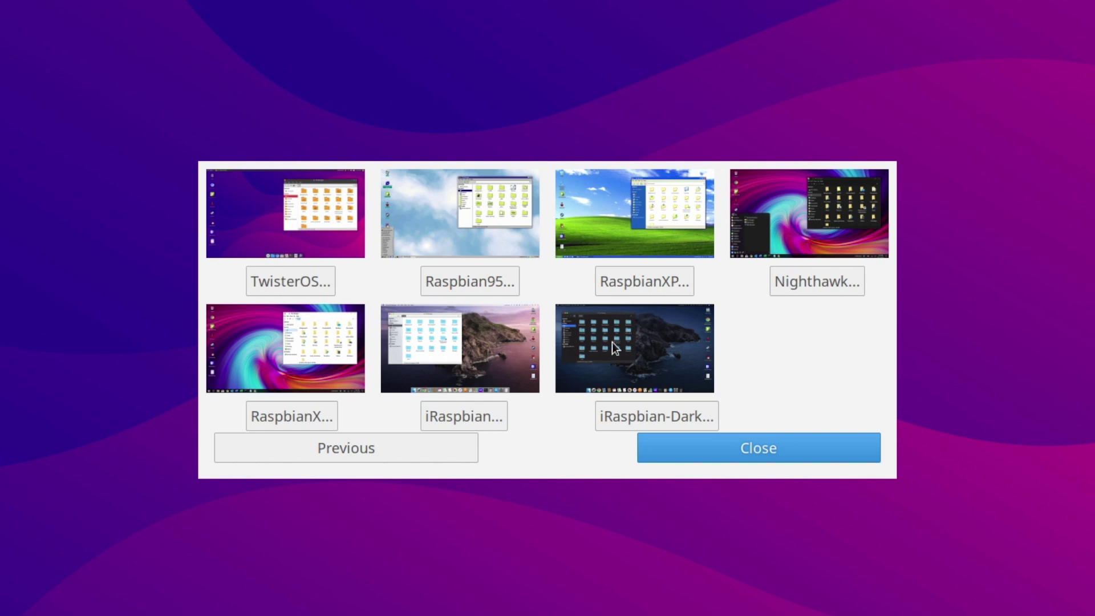
pyautogui.click(653, 417)
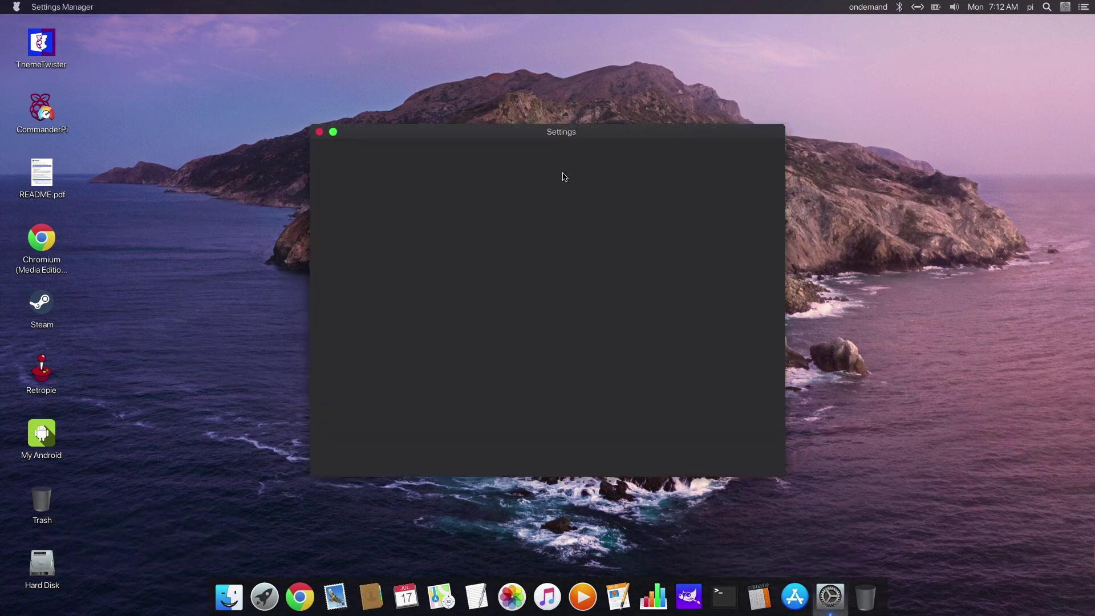
# - Browse and close Settings Manager, then open and close the Calendar app
pyautogui.scroll(-3, 437, 280)
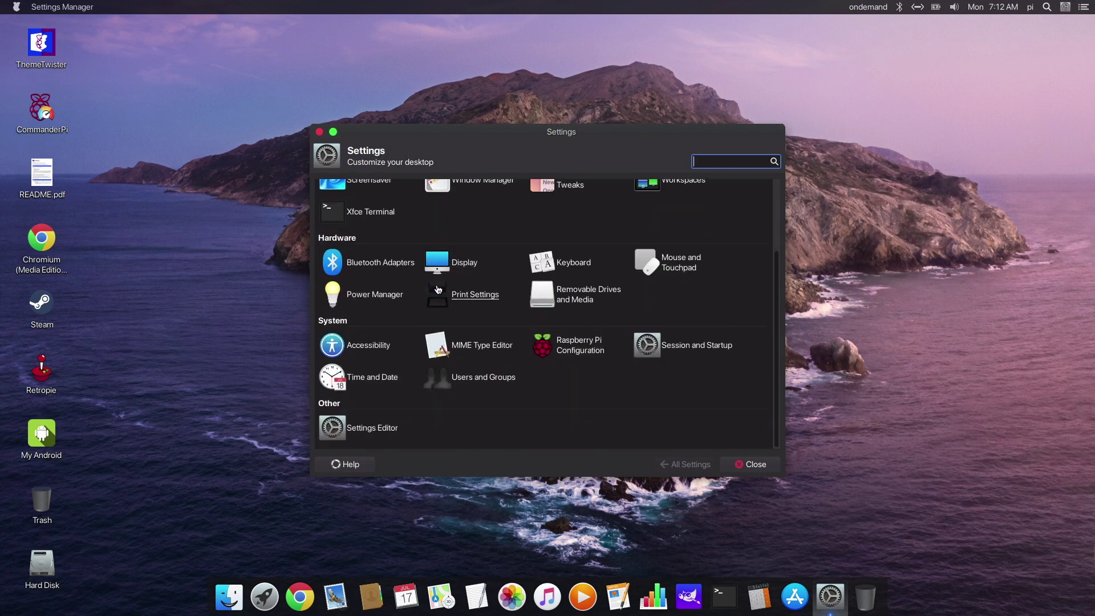
pyautogui.click(320, 133)
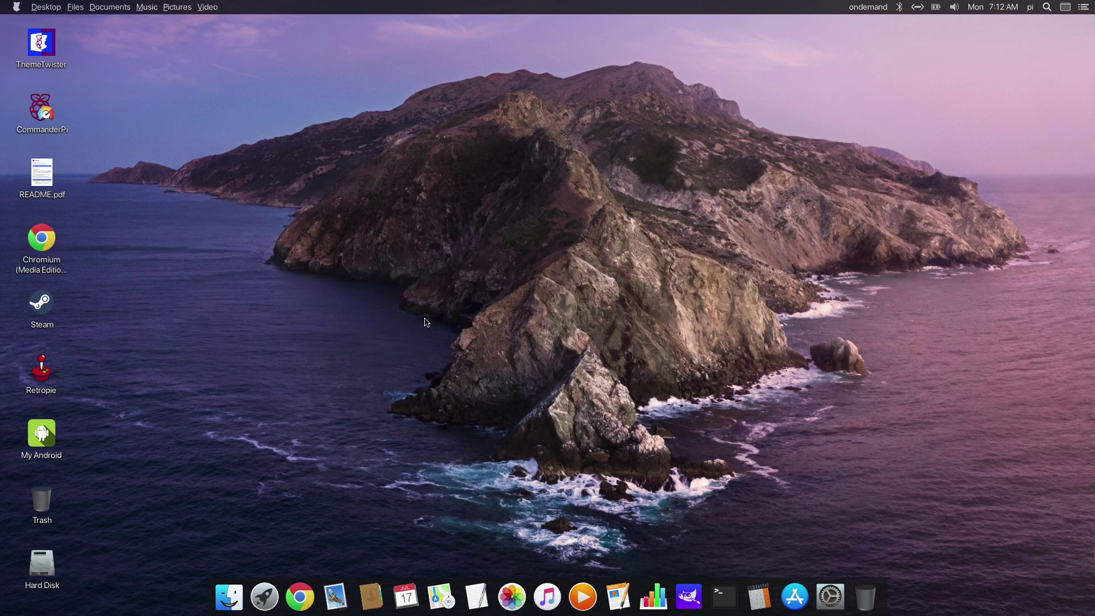
pyautogui.click(412, 593)
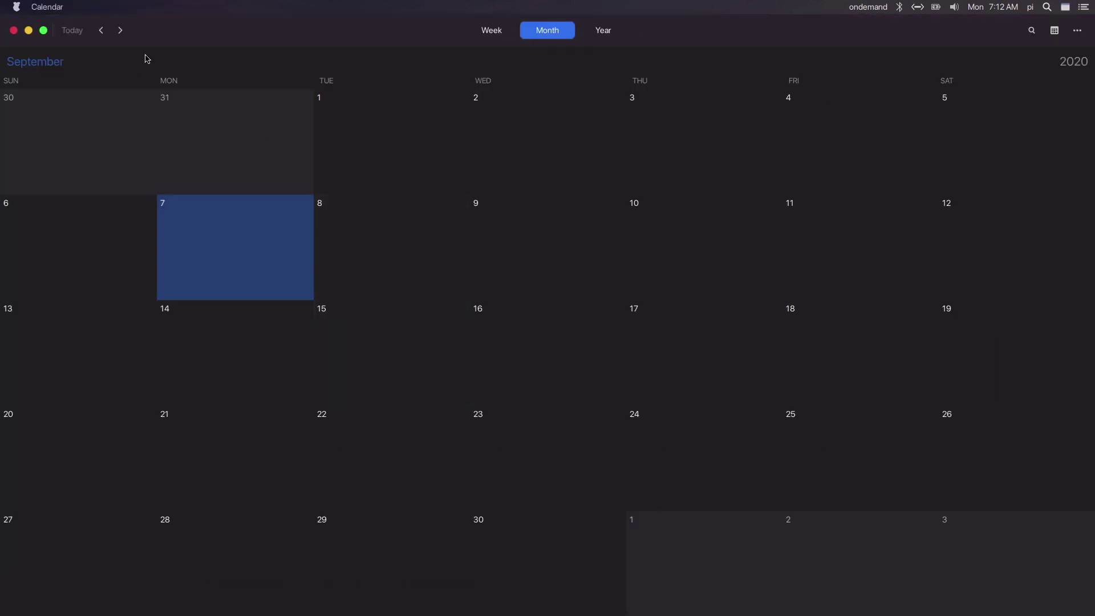
pyautogui.hotkey('alt', 'F4')
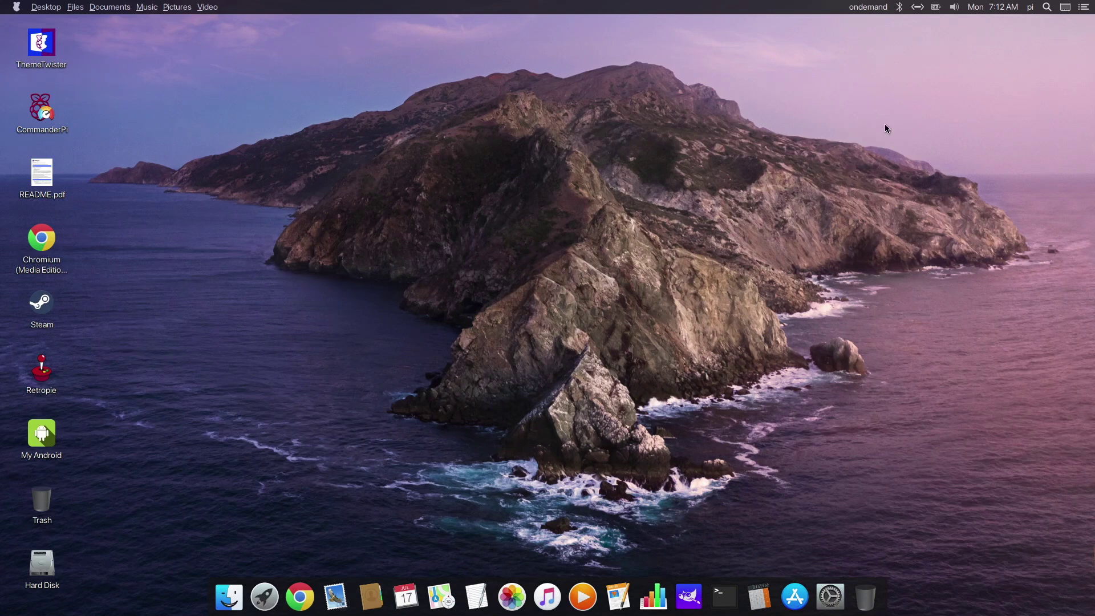
# - View the September 2020 month calendar and session options, then bring up the Desktop menu
pyautogui.click(999, 8)
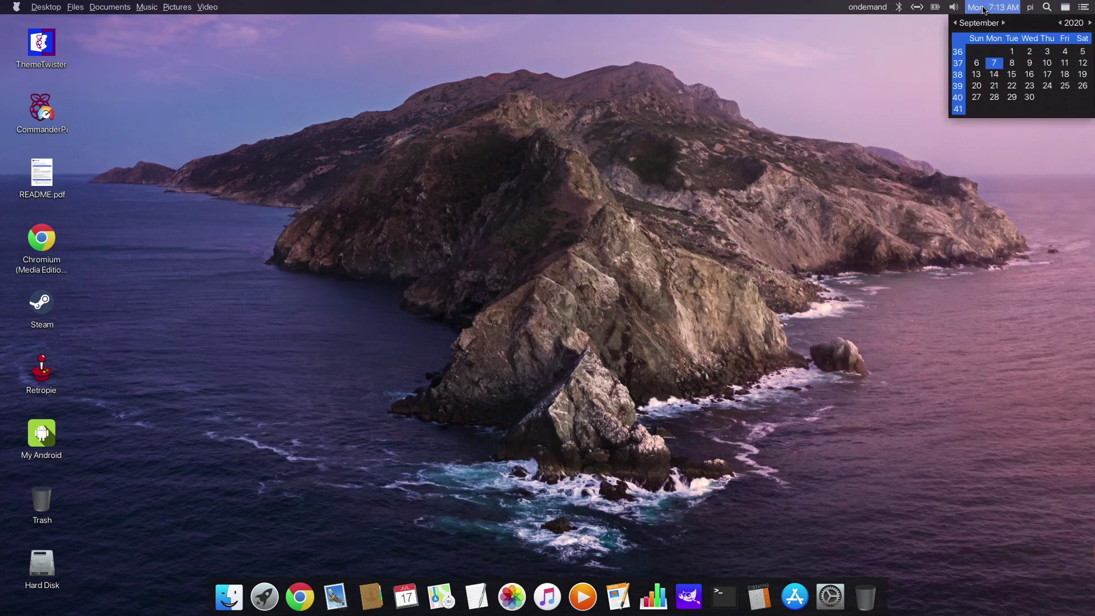
pyautogui.click(1031, 8)
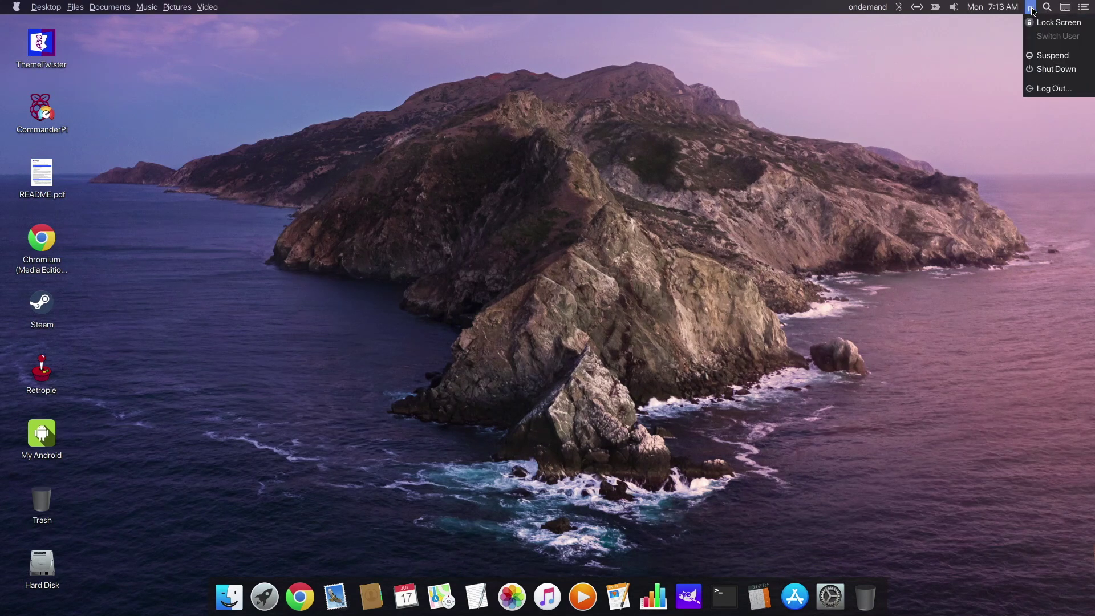
pyautogui.click(1065, 8)
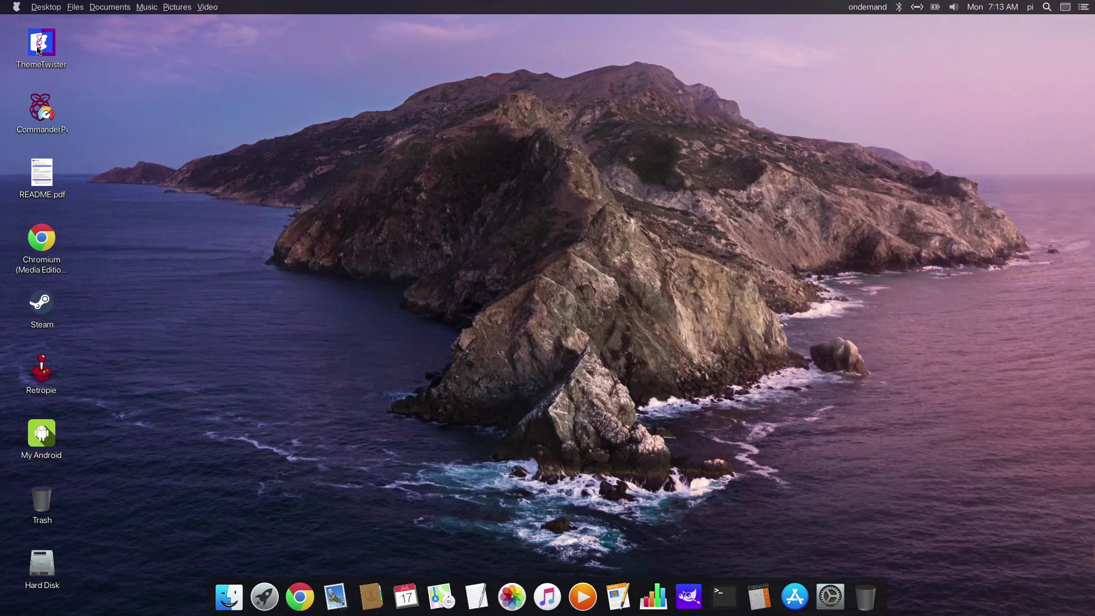
pyautogui.click(45, 8)
# - Open Desktop Settings, browse the wallpapers, close without changes, and show the application menu
pyautogui.click(74, 23)
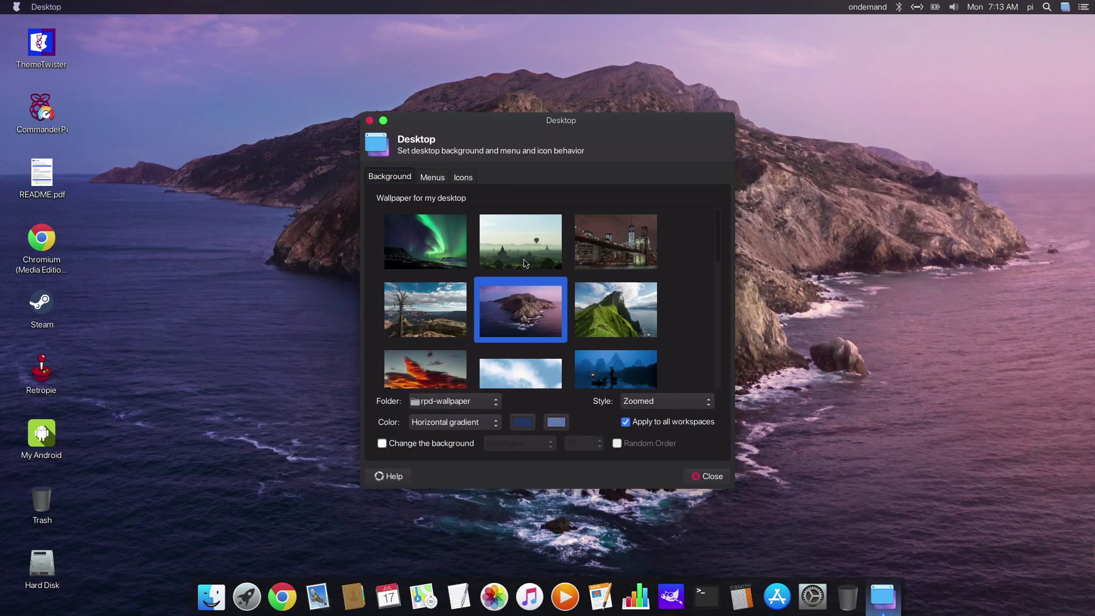
pyautogui.scroll(-5, 525, 263)
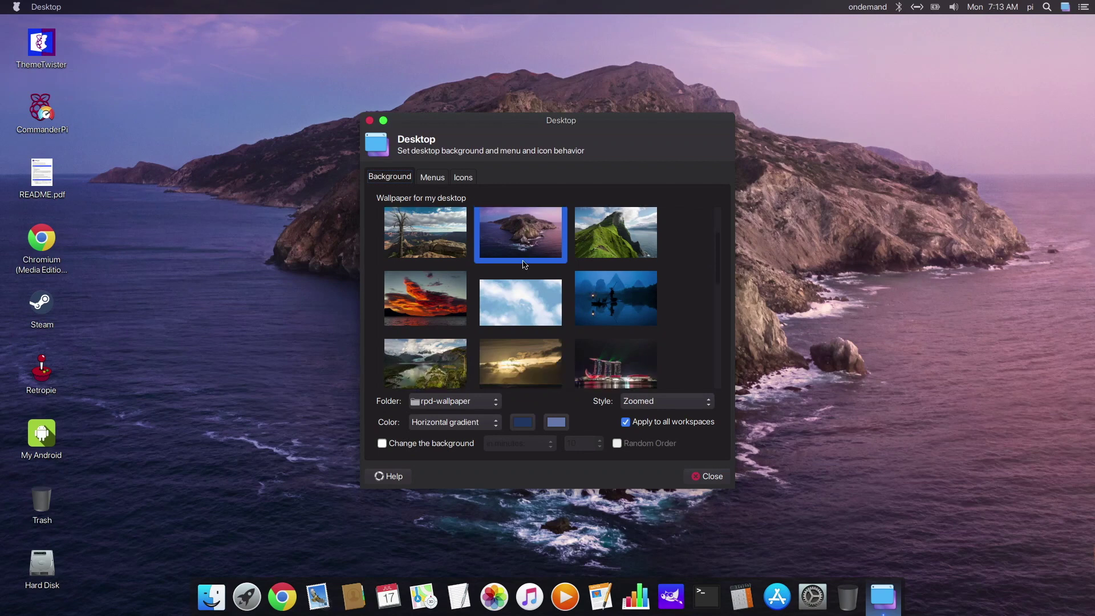
pyautogui.click(369, 121)
pyautogui.click(17, 8)
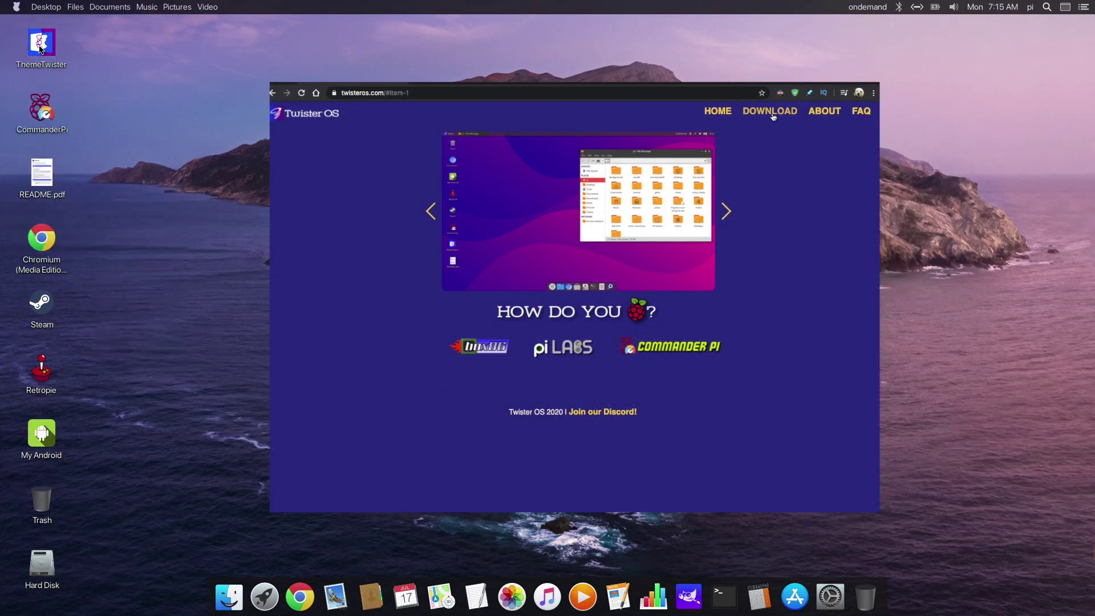
# - Go to the DOWNLOAD page on twisteros.com
pyautogui.click(773, 114)
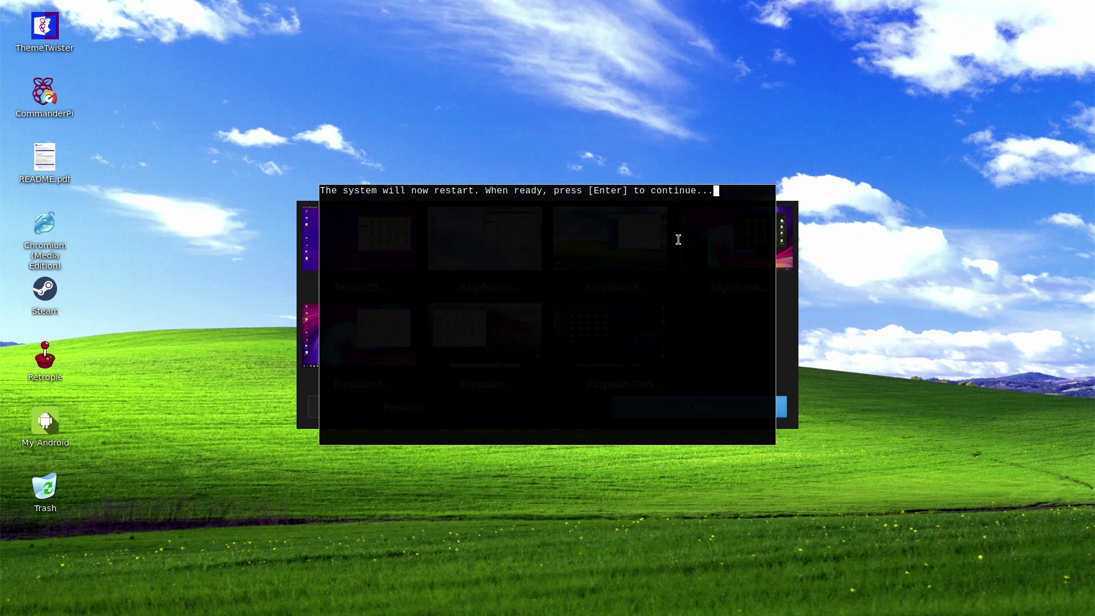
# - Apply the RaspbianX theme from the ThemeTwister grid
pyautogui.click(376, 378)
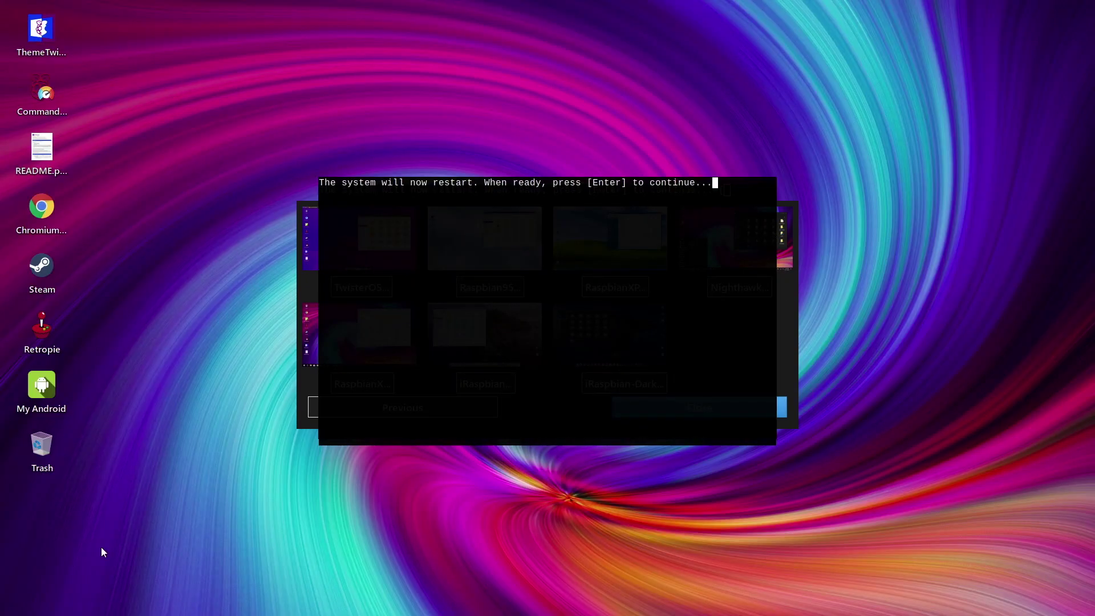